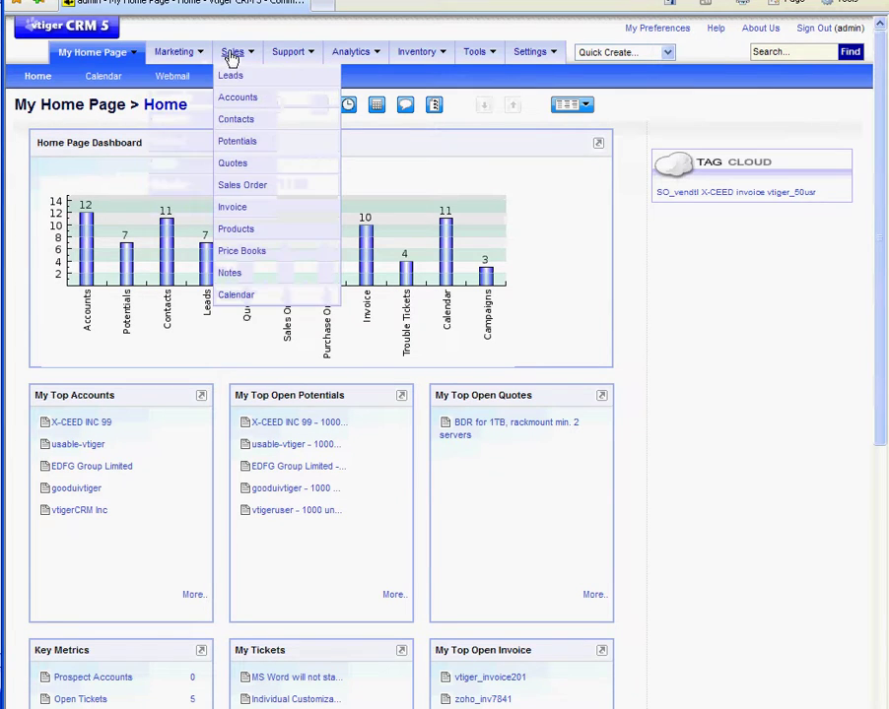
Search records for 'x-ceed' and open the X-CEED INC 99 account
click(787, 52)
text(x-)
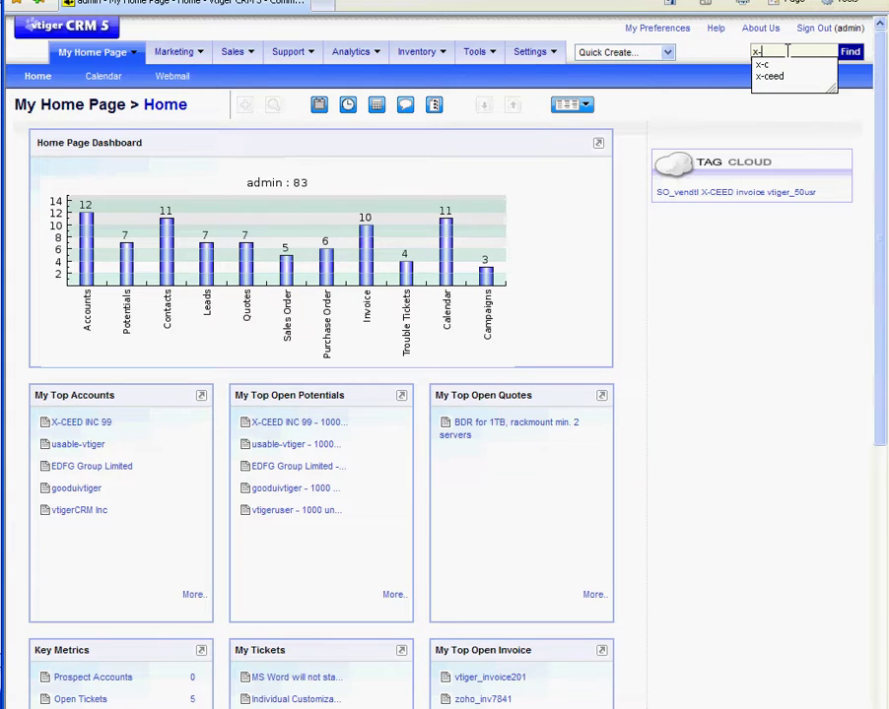
text(ceed)
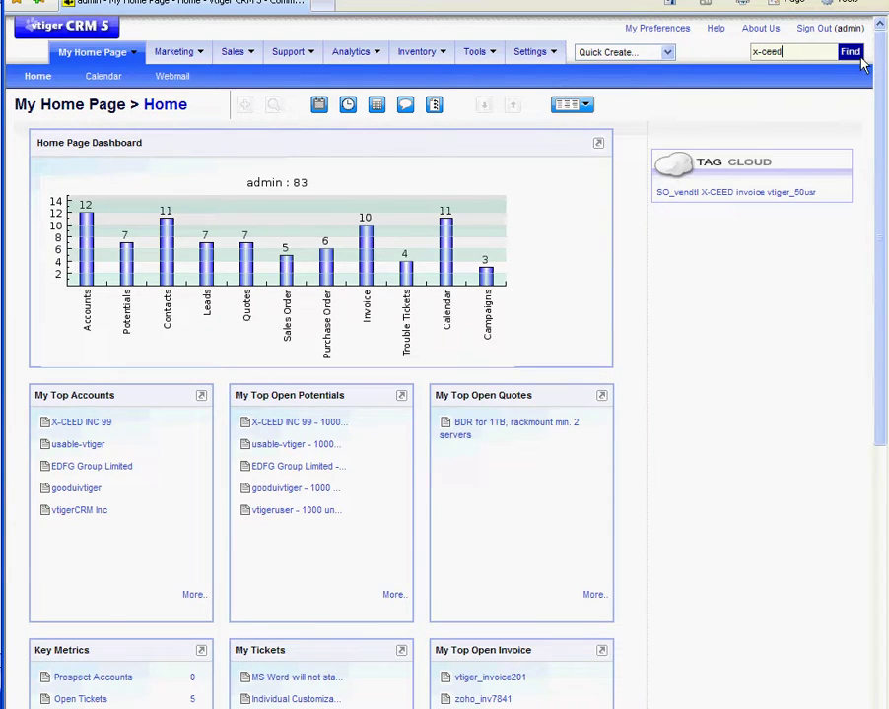
click(850, 52)
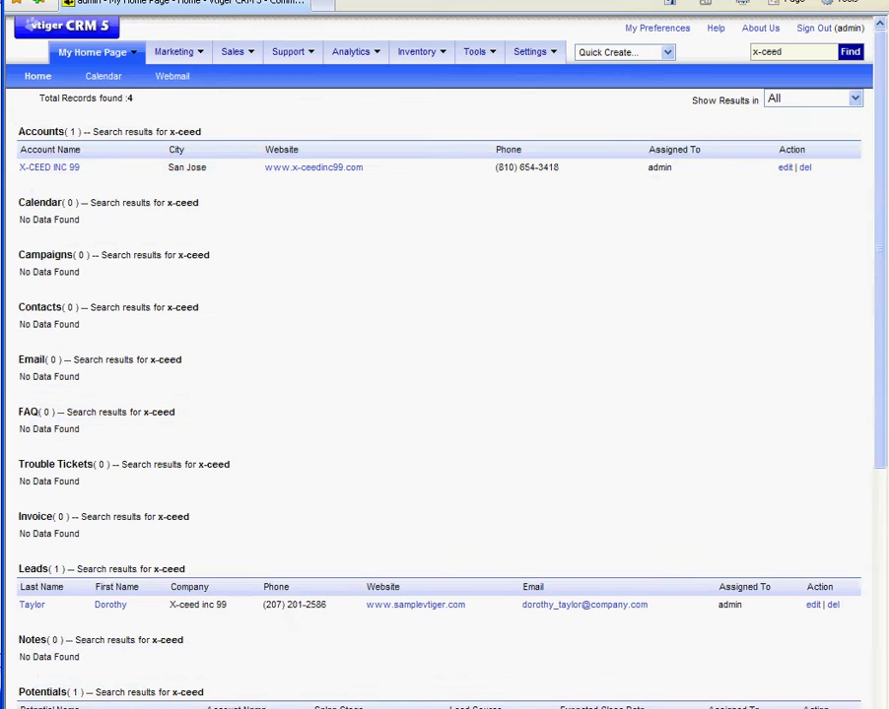
click(48, 169)
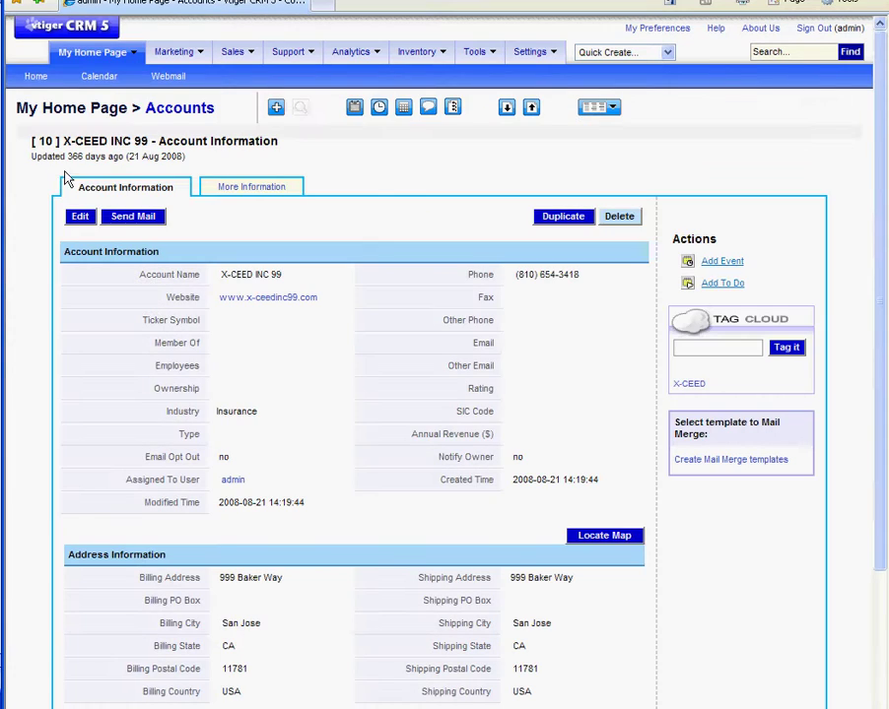
Show the account's related records, down to its existing invoices
click(236, 189)
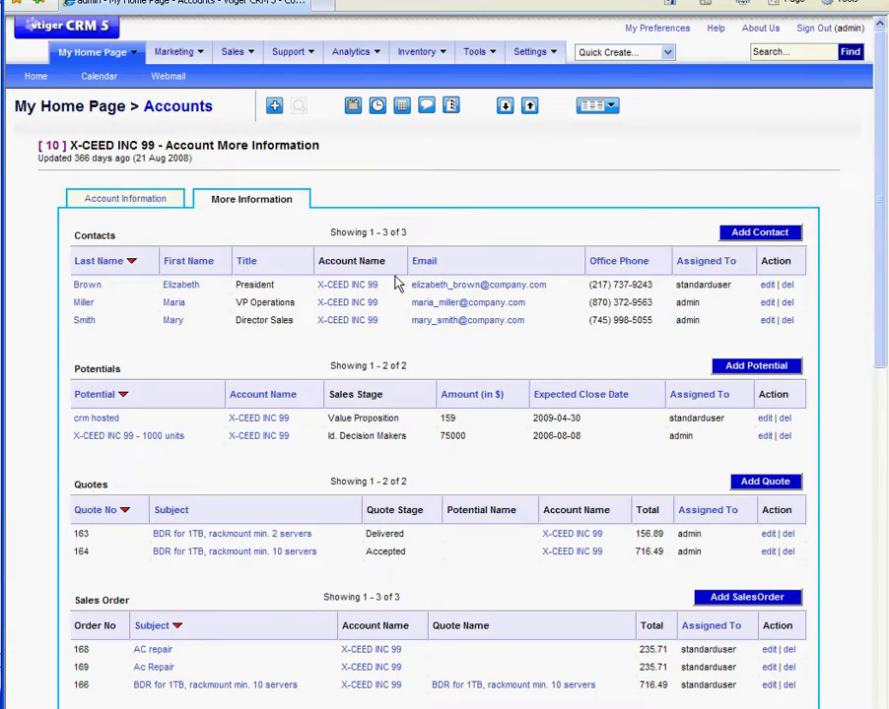
scroll(397, 284, down, 4)
scroll(394, 278, down, 2)
scroll(396, 278, down, 3)
scroll(398, 280, down, 1)
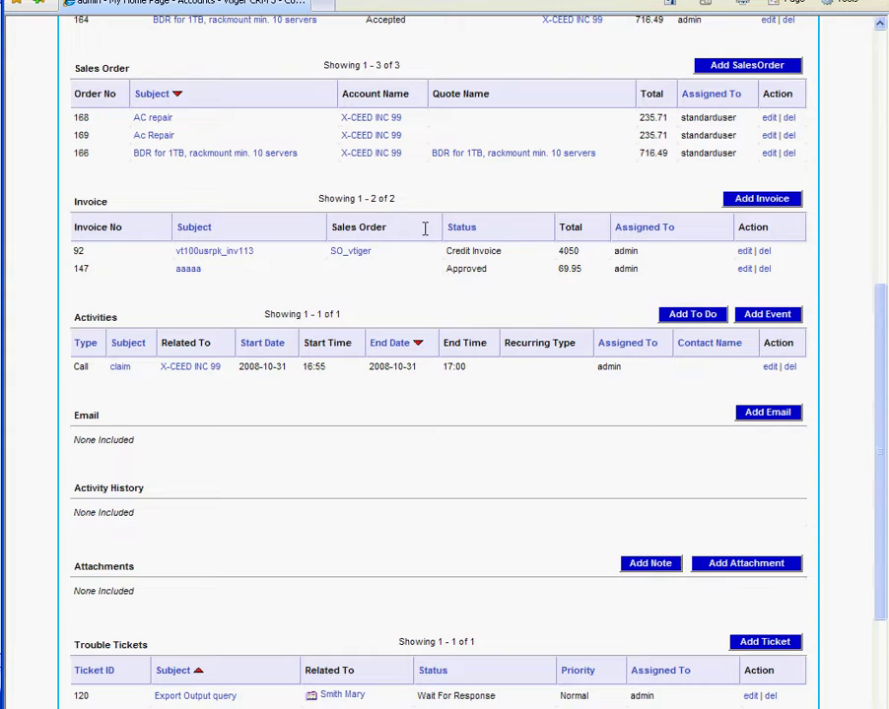
Add an invoice for X-CEED INC 99 with subject 'order verbal by Fred- 2 new PC's'
click(761, 200)
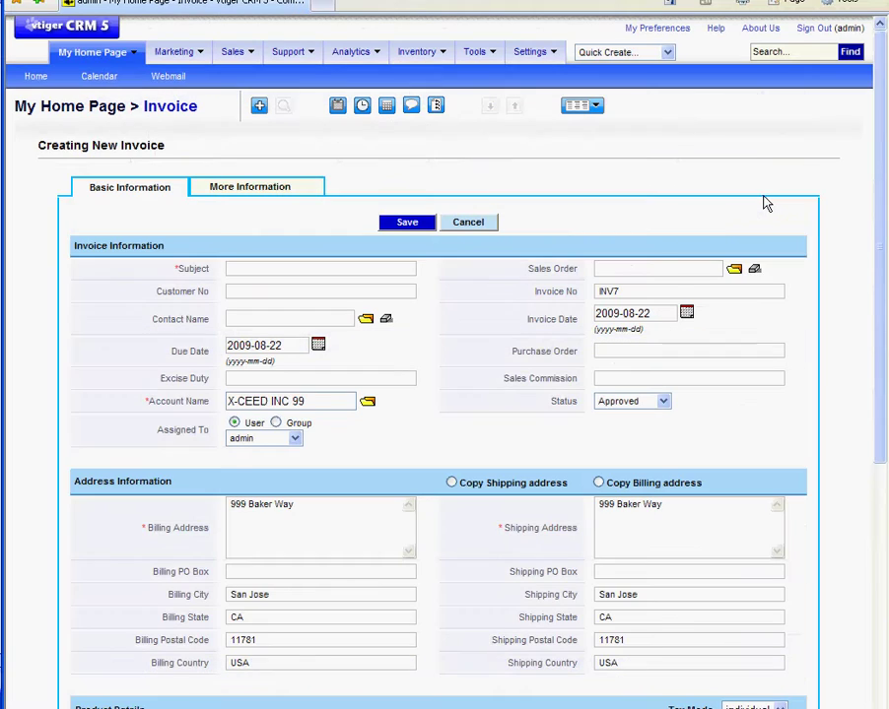
click(238, 270)
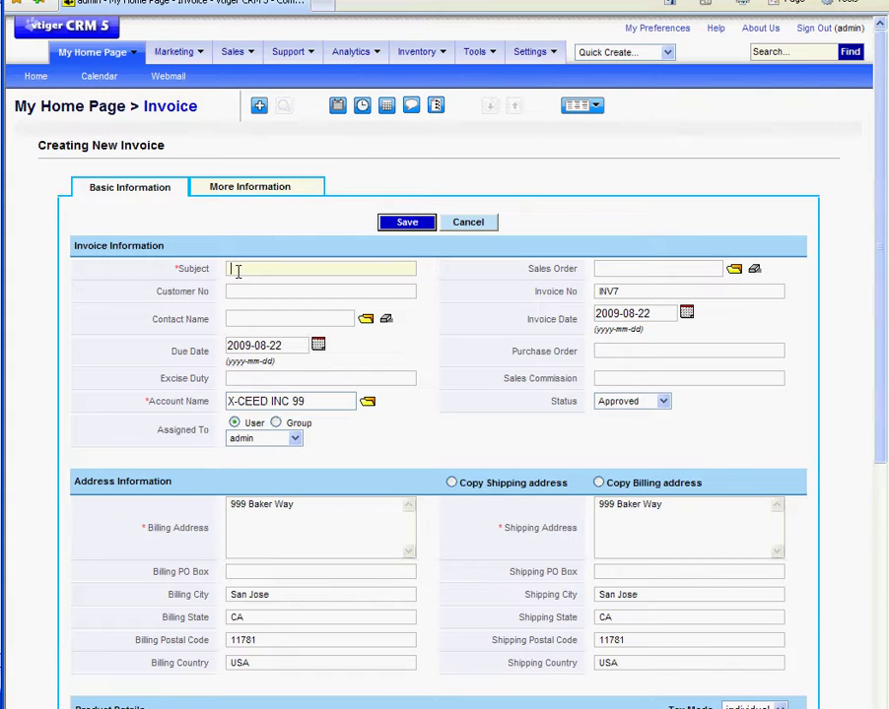
text(order verbal)
text( by F)
text(red- 2 new )
text(PC's)
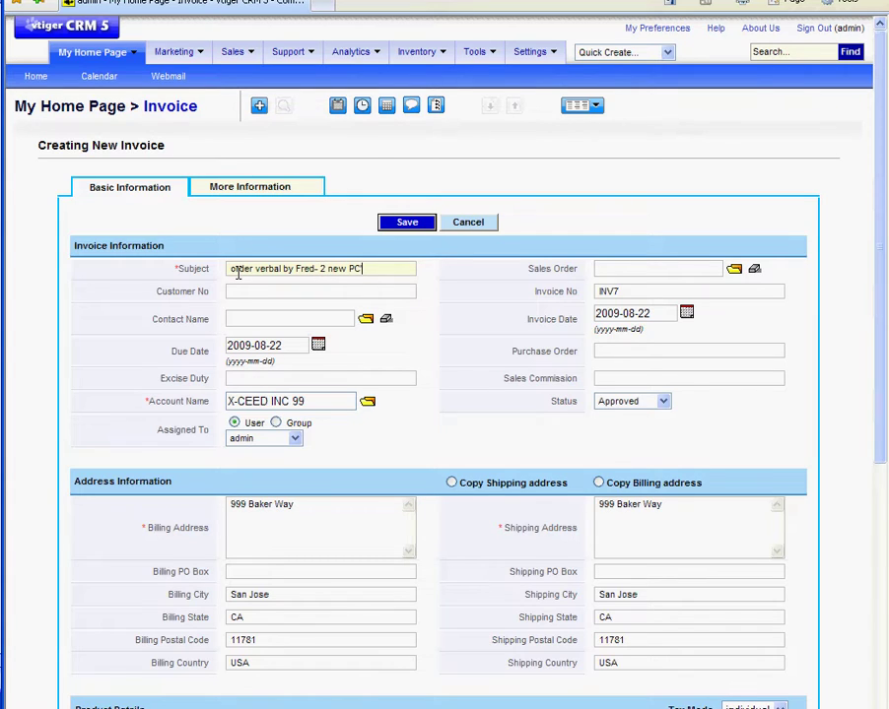
Set the invoice contact to the account's President and assign it to standarduser
click(364, 323)
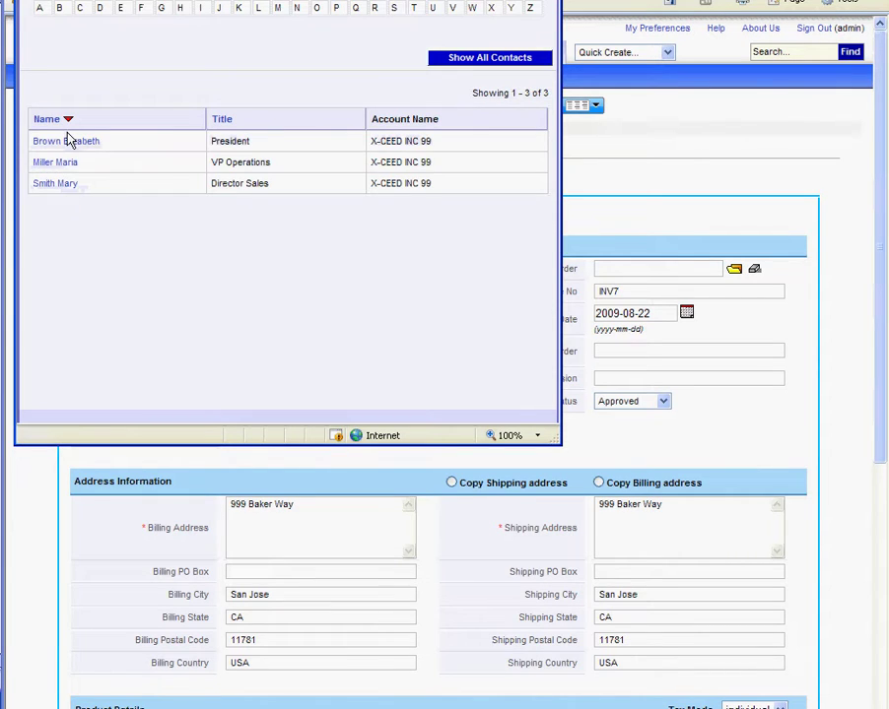
click(68, 144)
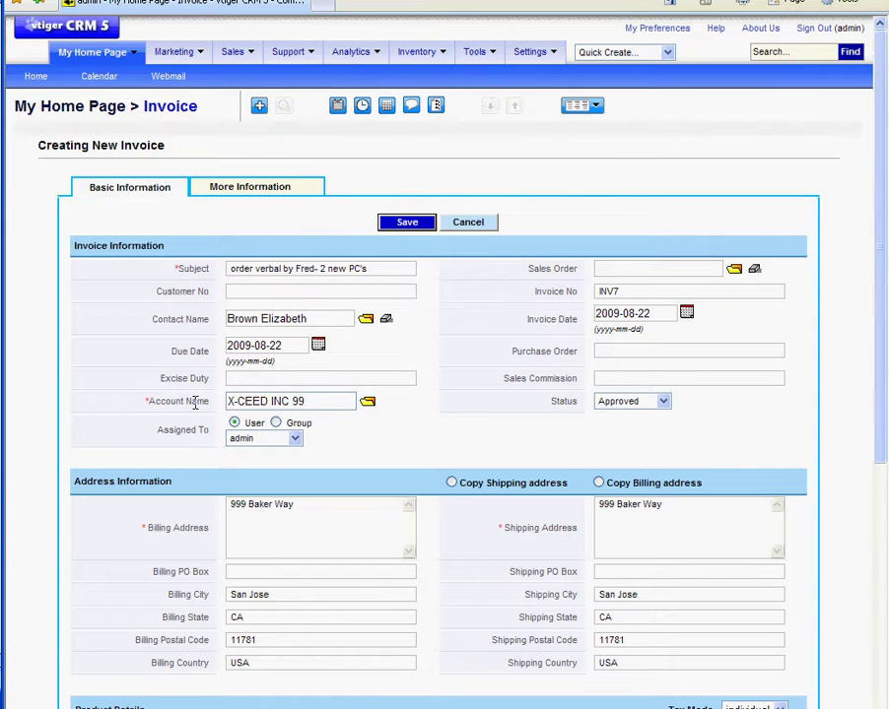
click(295, 441)
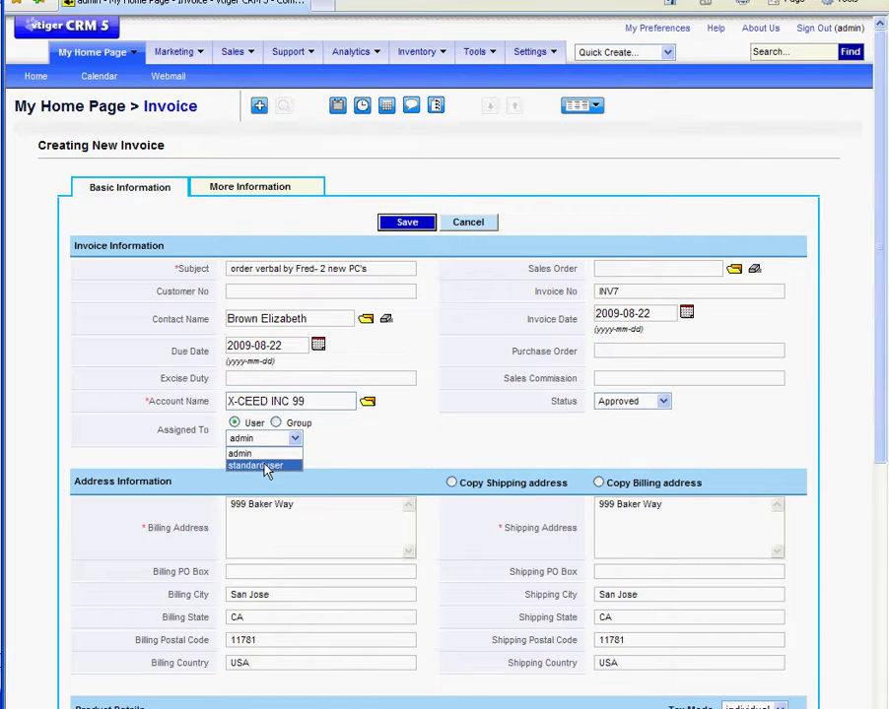
click(264, 467)
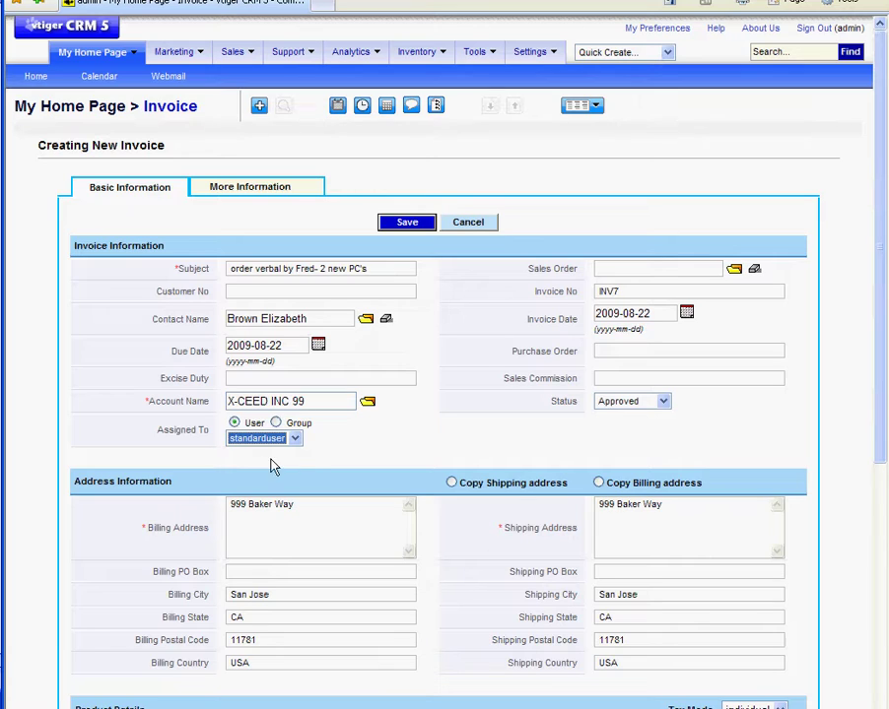
click(320, 452)
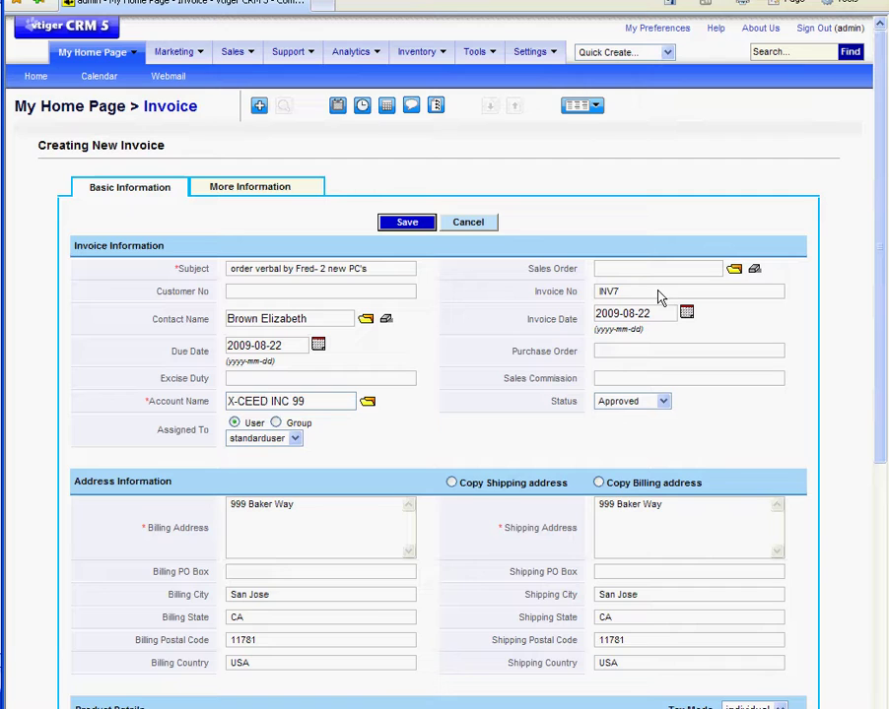
click(687, 315)
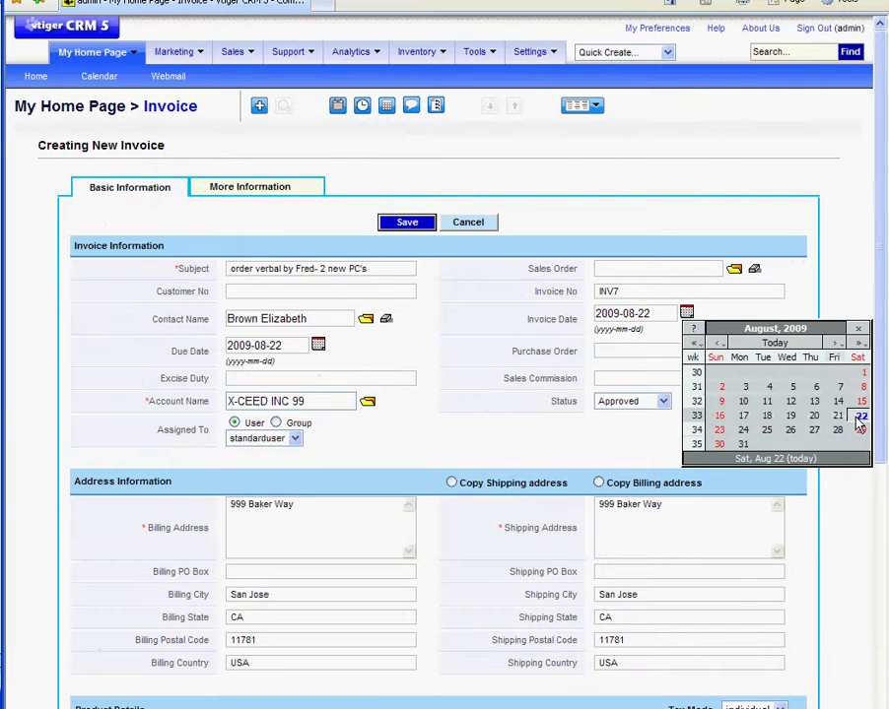
Keep the invoice date 2009-08-22 and bring up the invoice status choices
click(861, 415)
click(621, 402)
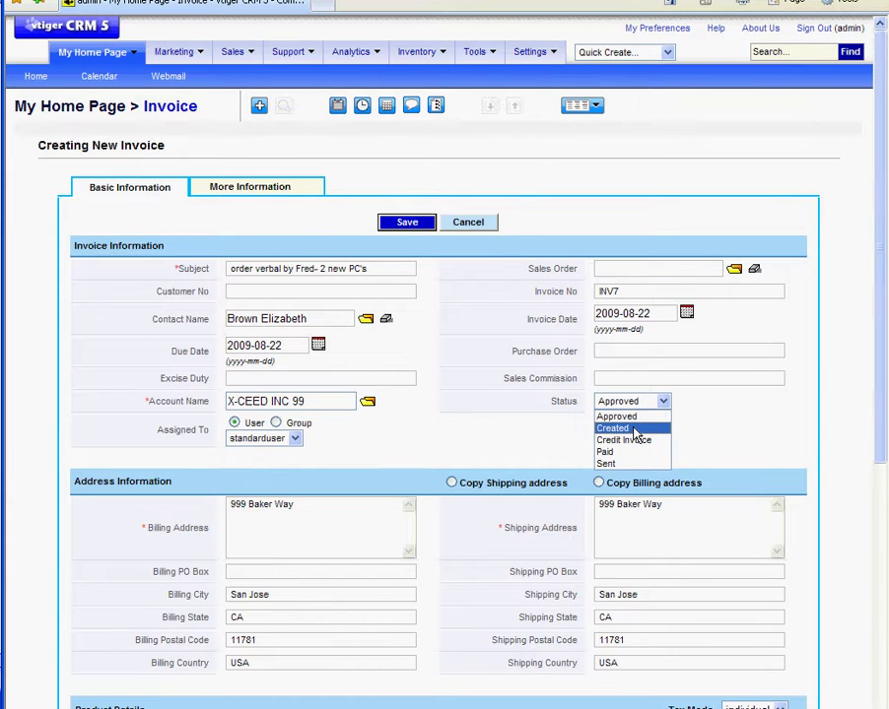
Set the invoice status to Created and highlight the prefilled Billing and Shipping Address labels
click(633, 429)
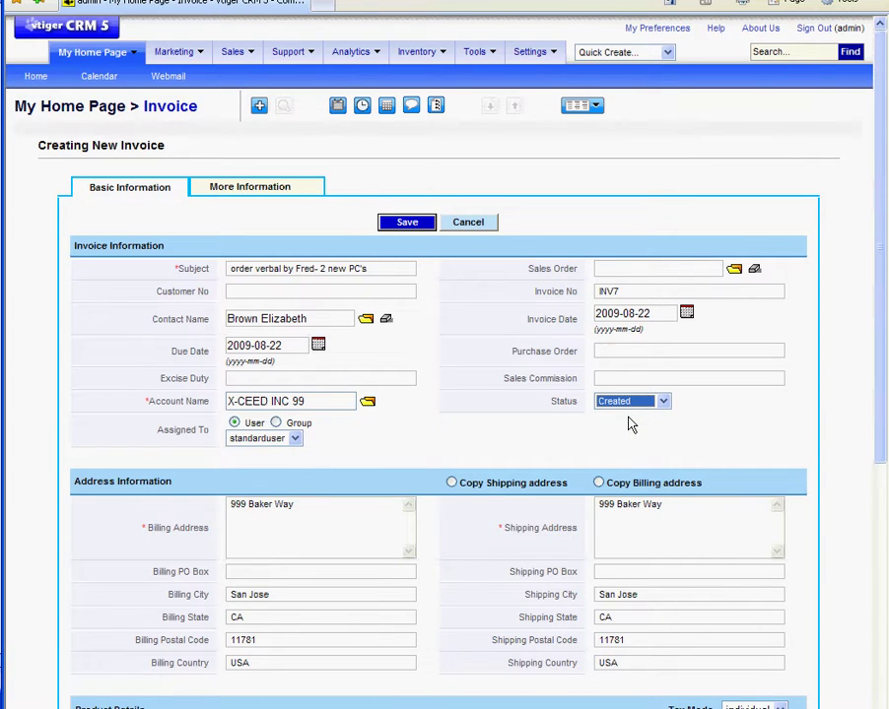
scroll(630, 427, down, 2)
scroll(626, 422, down, 2)
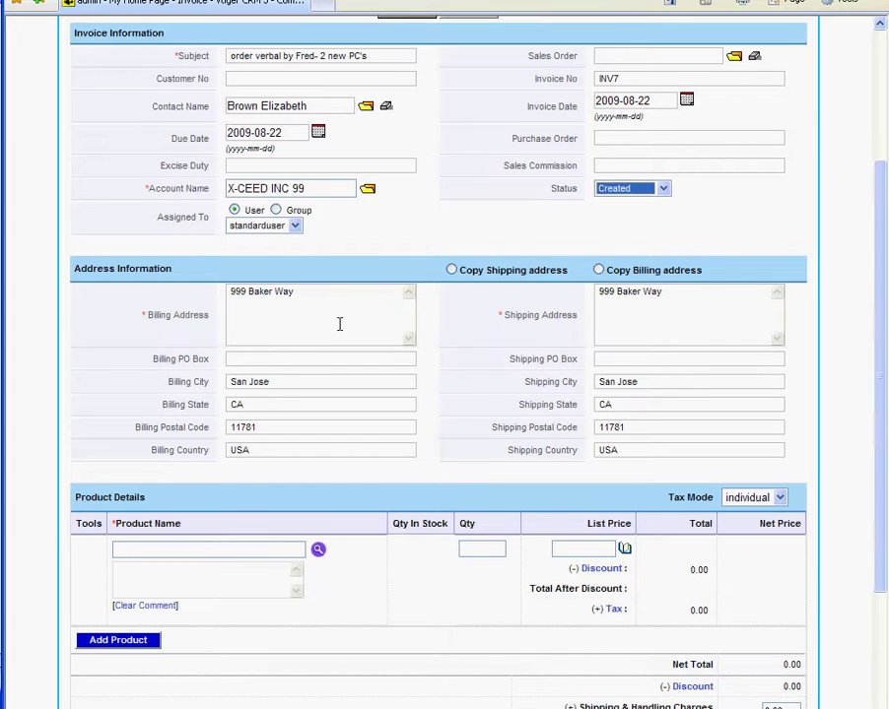
drag(147, 315, 219, 326)
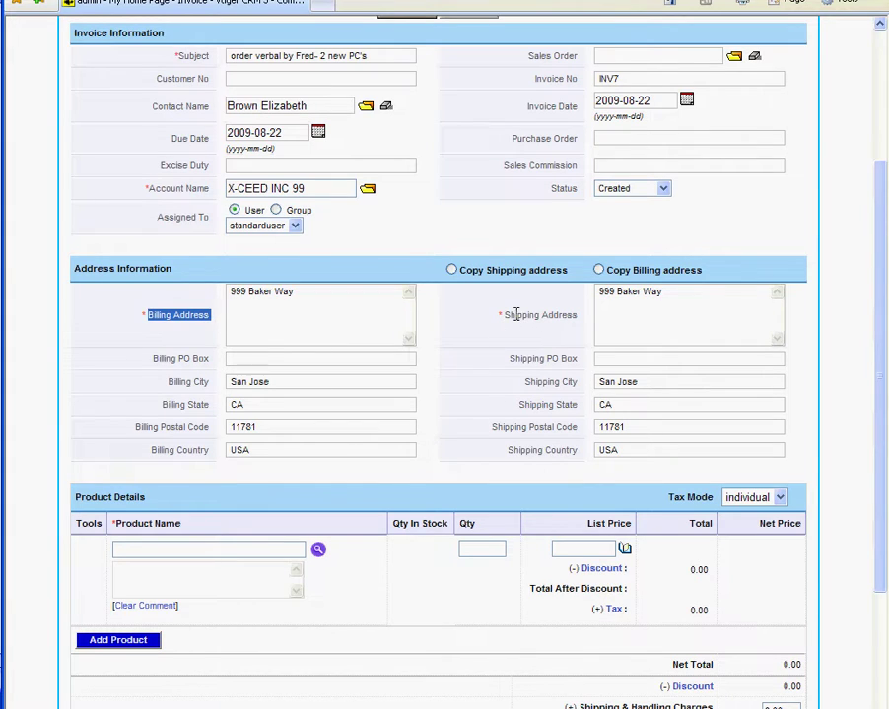
drag(504, 315, 579, 322)
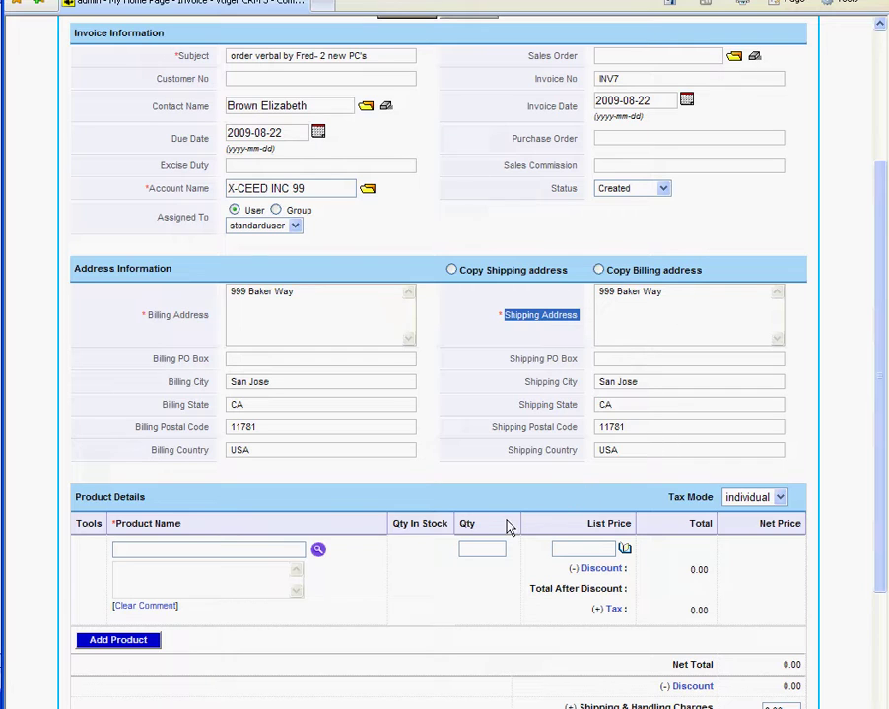
Add product abcd1234 at quantity 2 and list price 235, totalling 470
click(318, 554)
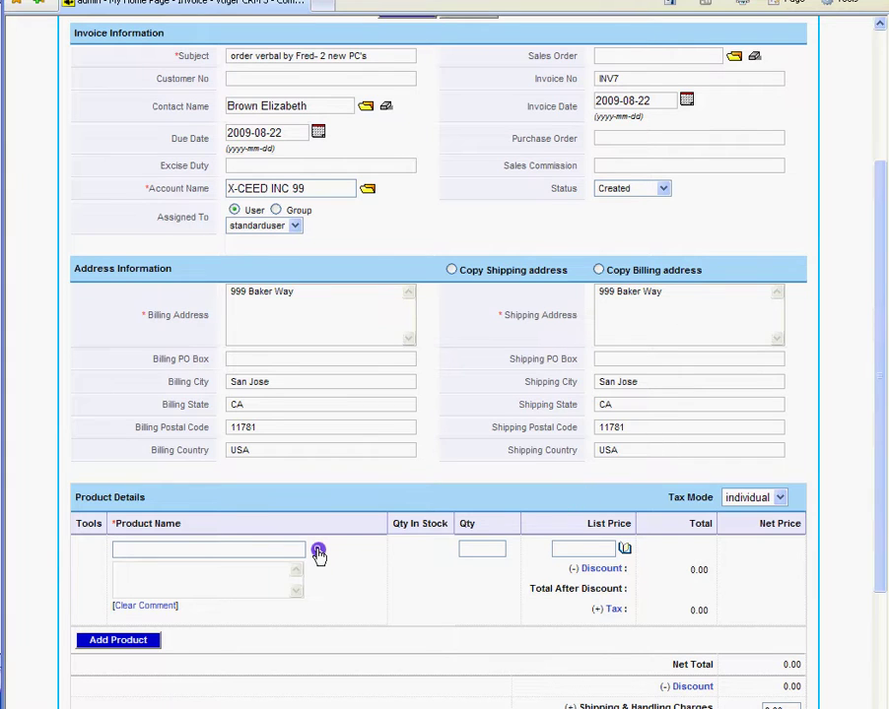
click(318, 554)
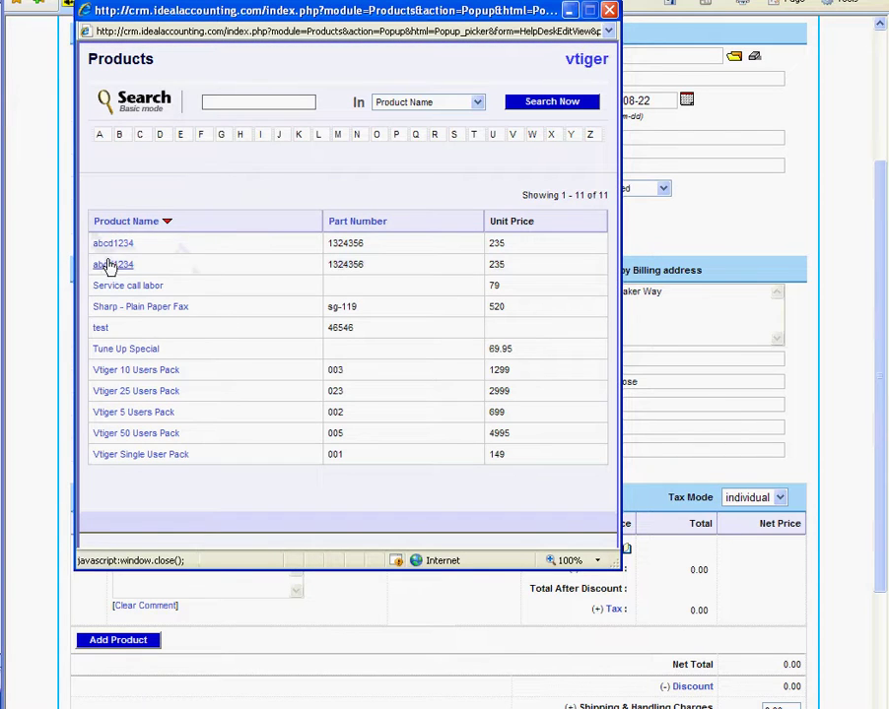
click(110, 265)
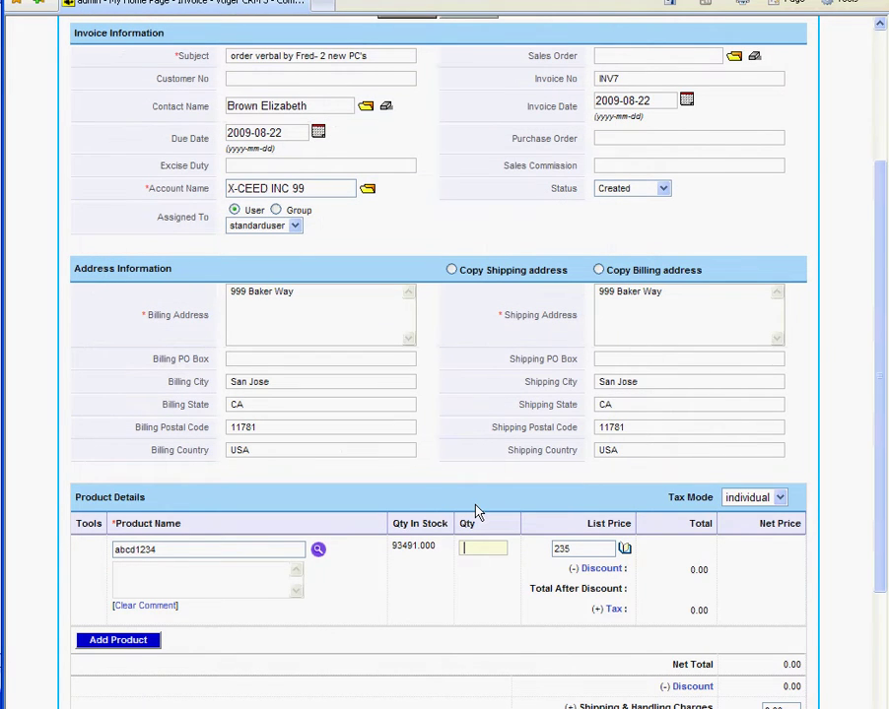
text(22)
key(BackSpace)
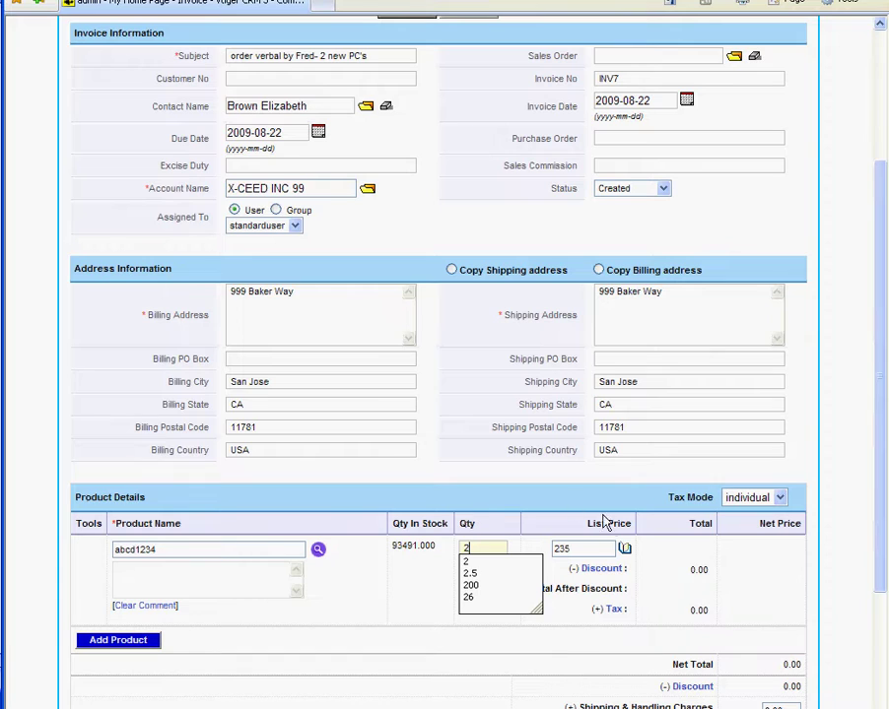
click(572, 548)
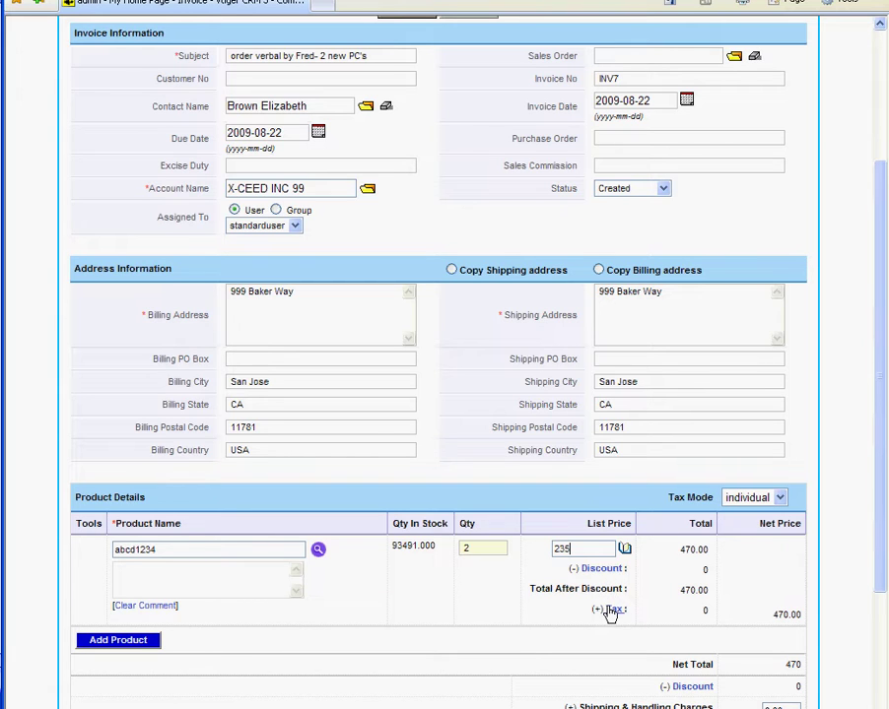
Apply a 10.00 direct price reduction to the line (now 460) and comment 'boss said so'
click(603, 569)
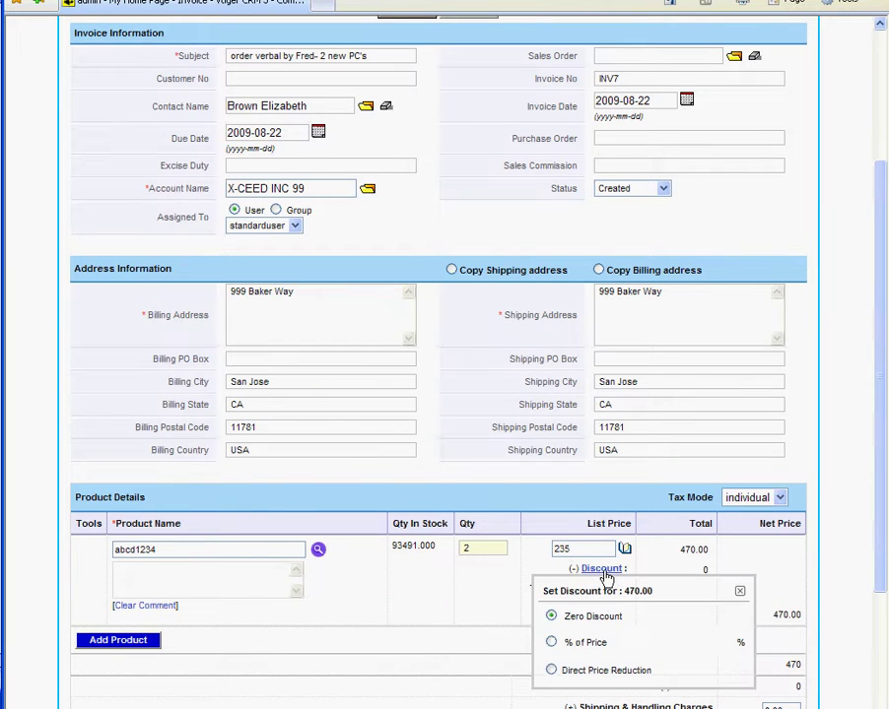
click(551, 671)
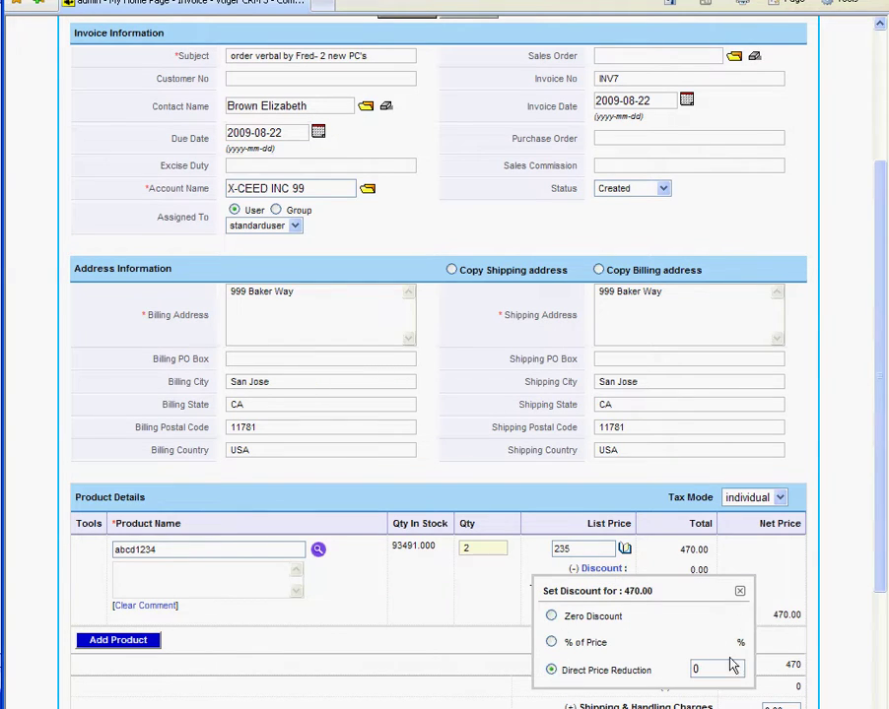
text(10)
click(742, 593)
click(197, 575)
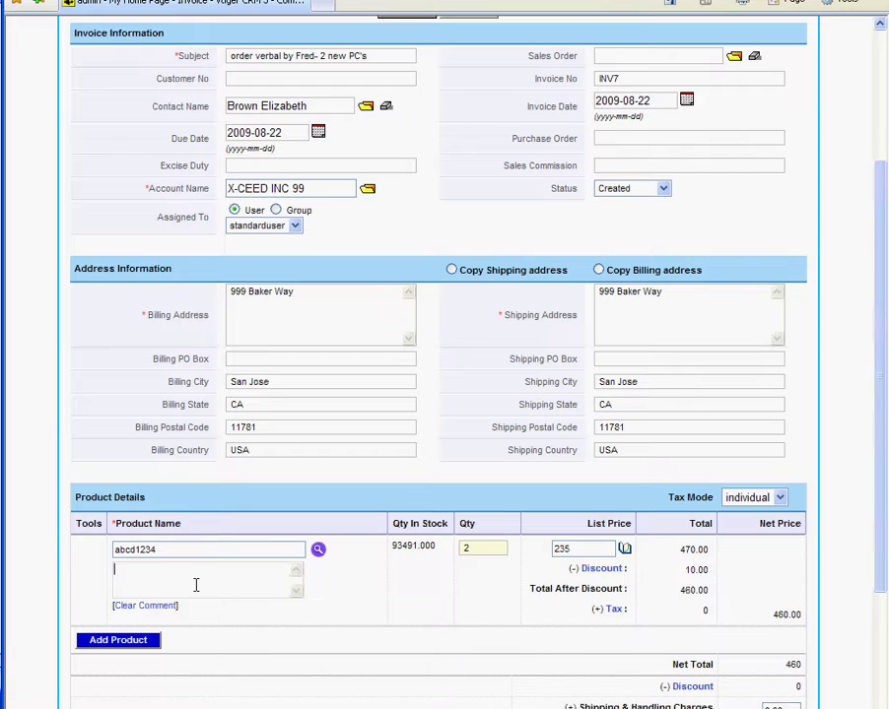
text(boss said)
text( so)
scroll(808, 620, down, 3)
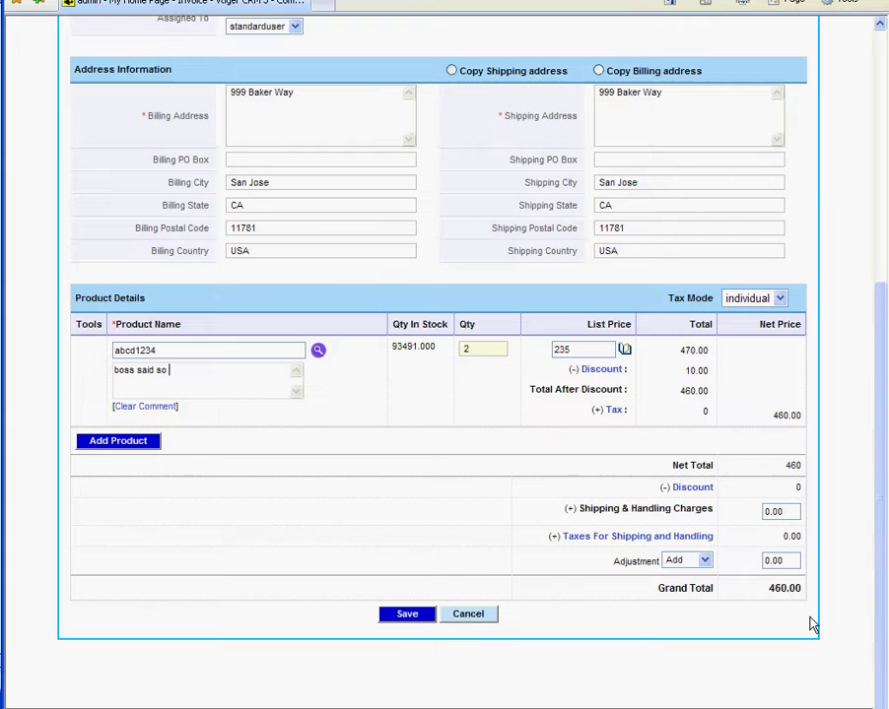
click(770, 510)
drag(778, 510, 693, 529)
double_click(783, 559)
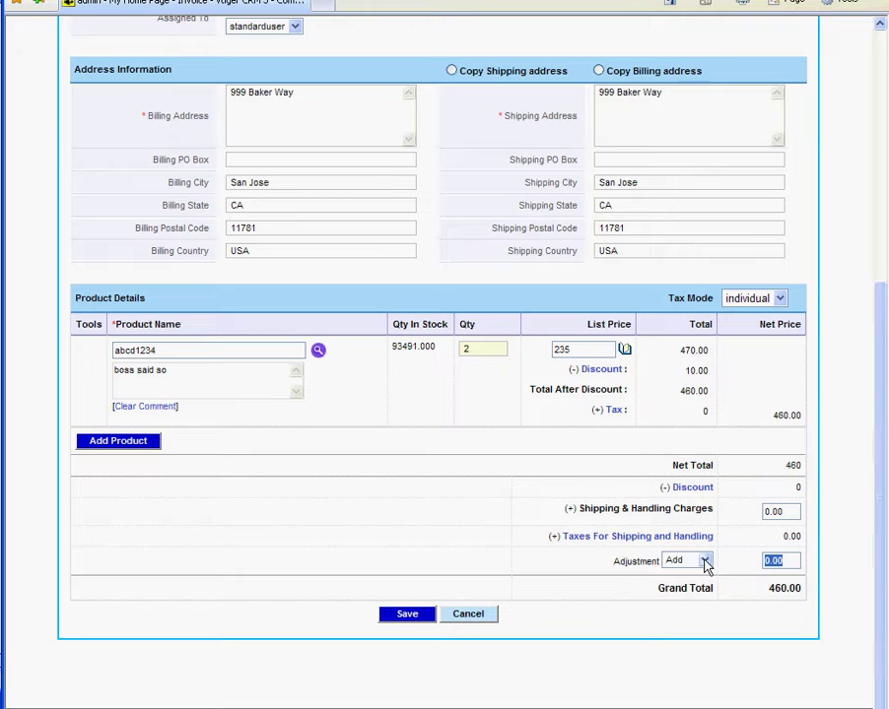
click(704, 560)
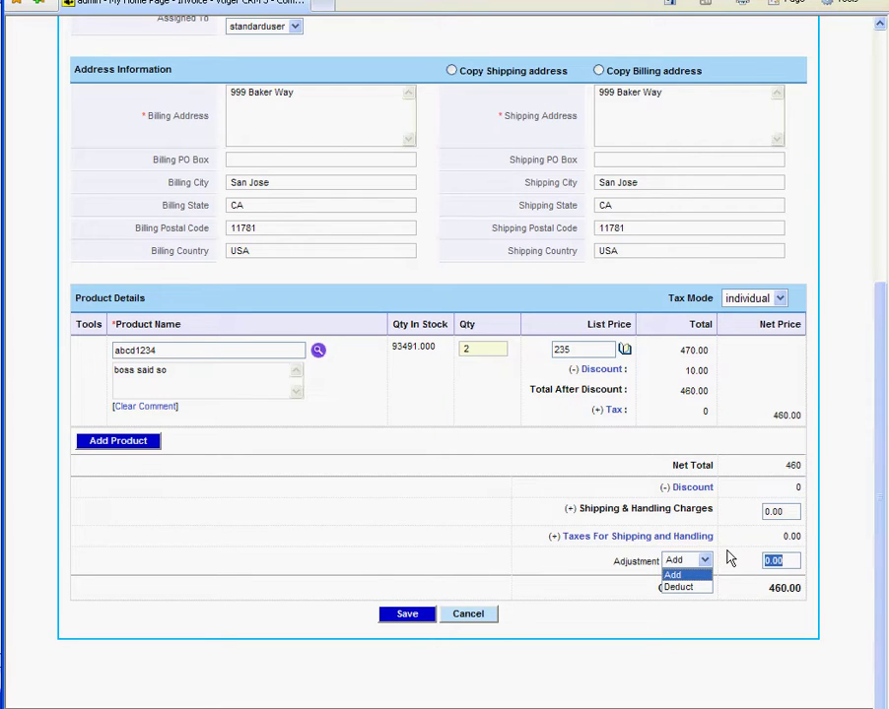
click(729, 558)
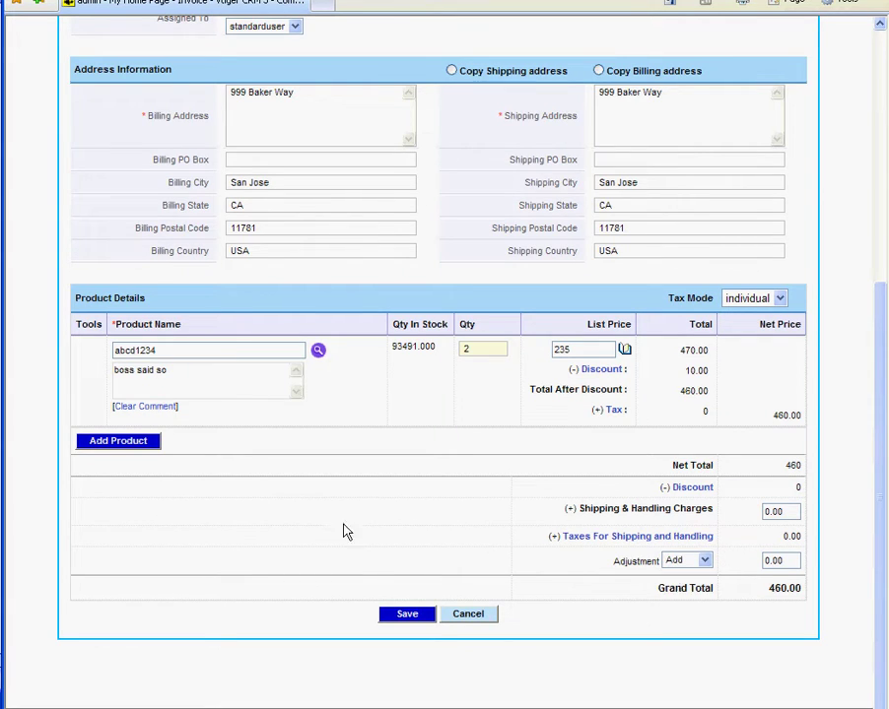
click(133, 448)
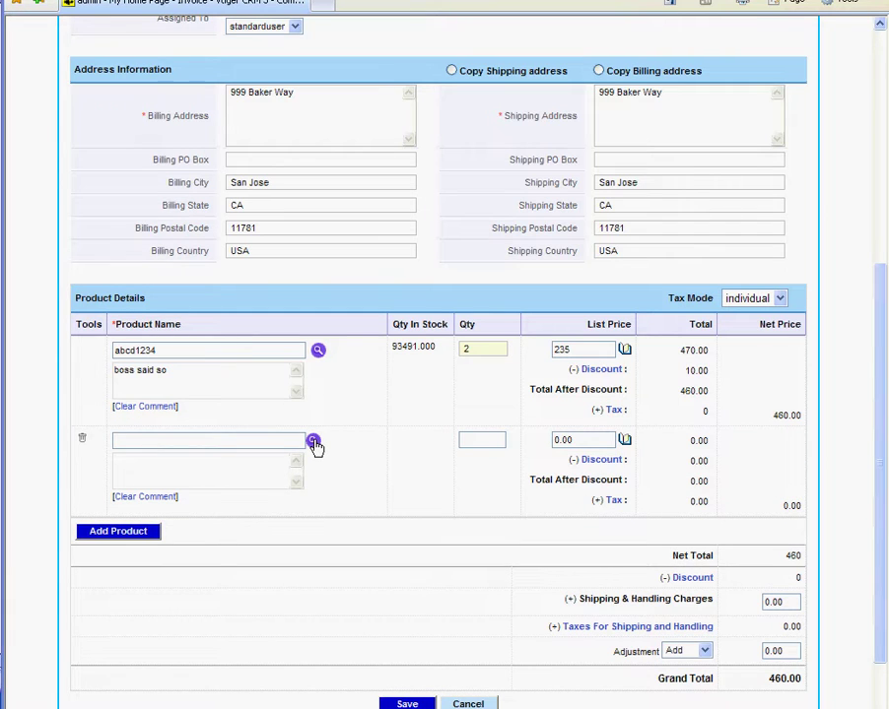
click(313, 444)
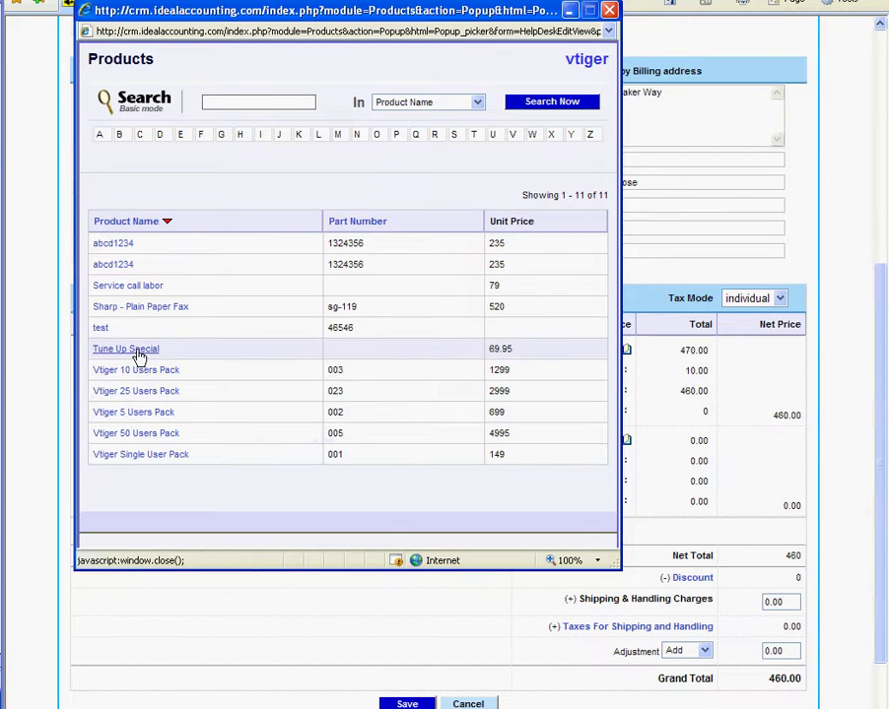
click(138, 294)
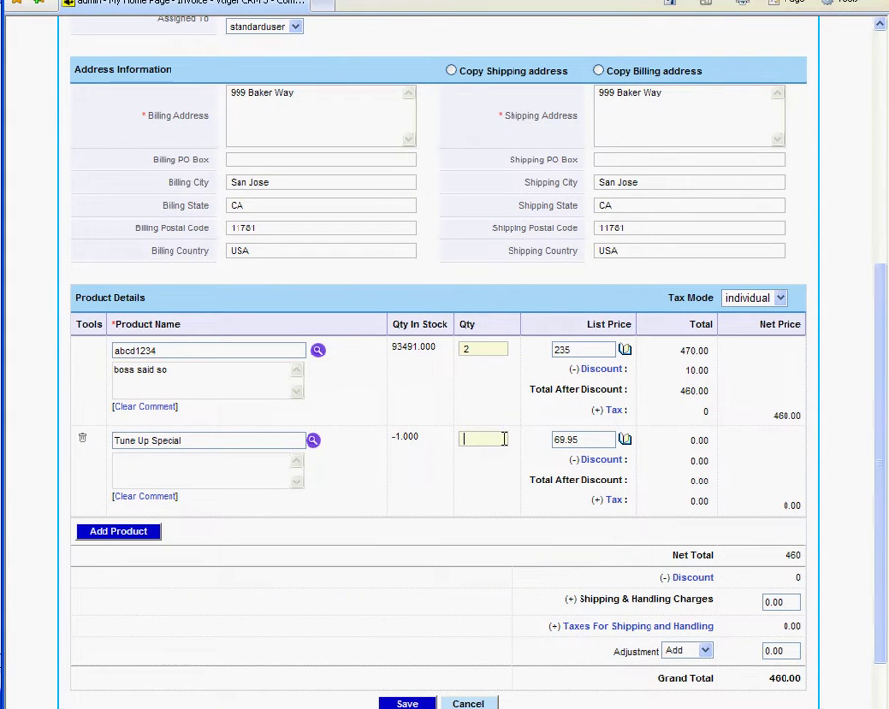
text(2)
click(472, 348)
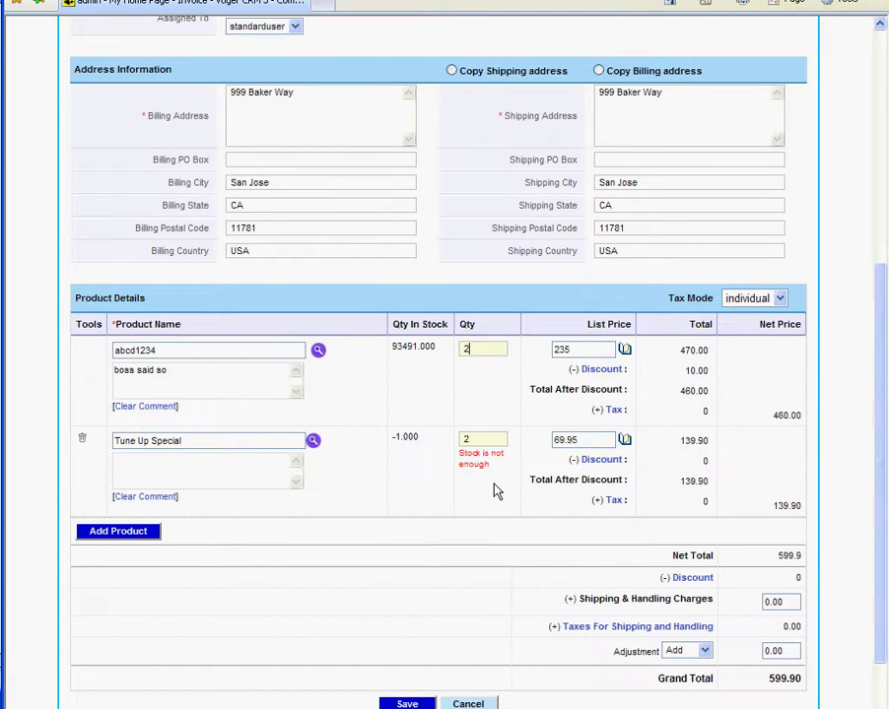
click(83, 442)
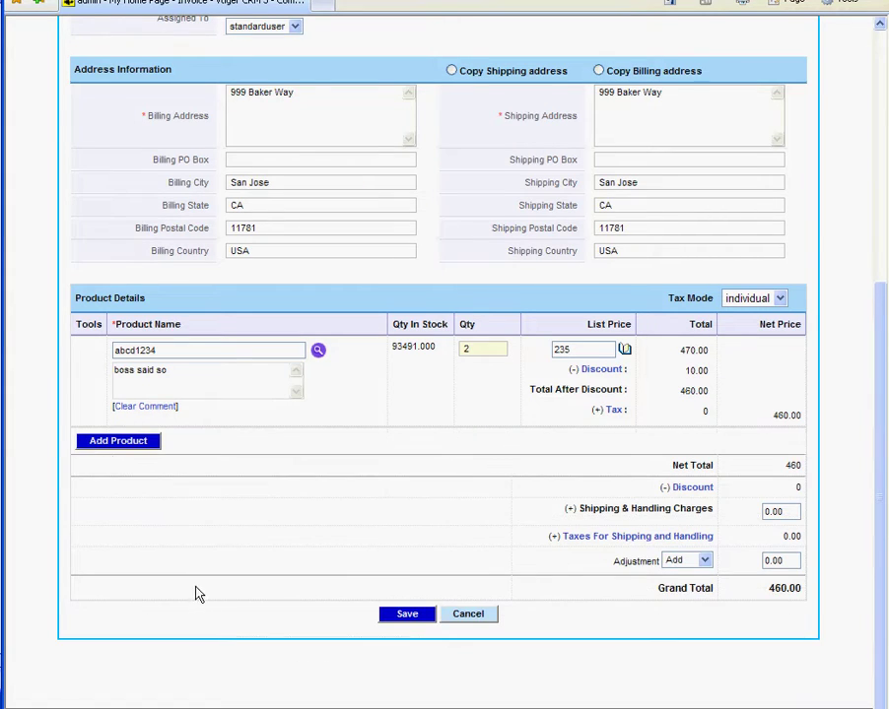
scroll(193, 587, up, 3)
scroll(197, 583, up, 2)
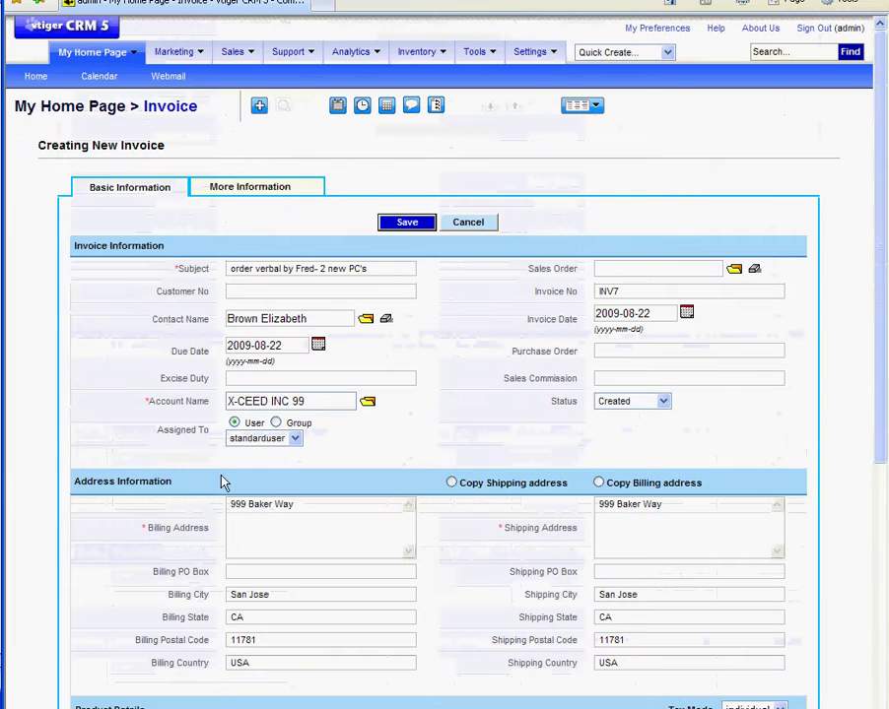
Write the description: tune-ups out of stock shipping next week, install PCs in accounting office; save
click(266, 192)
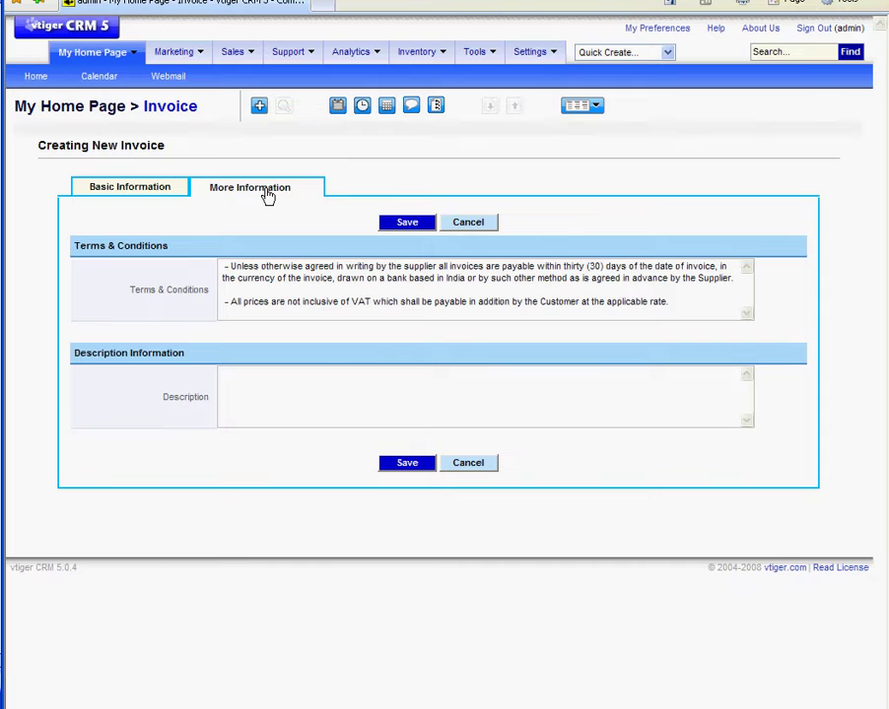
click(276, 390)
text(w)
key(BackSpace)
text(tuneups out of st)
text(ock, will be in and ship next week)
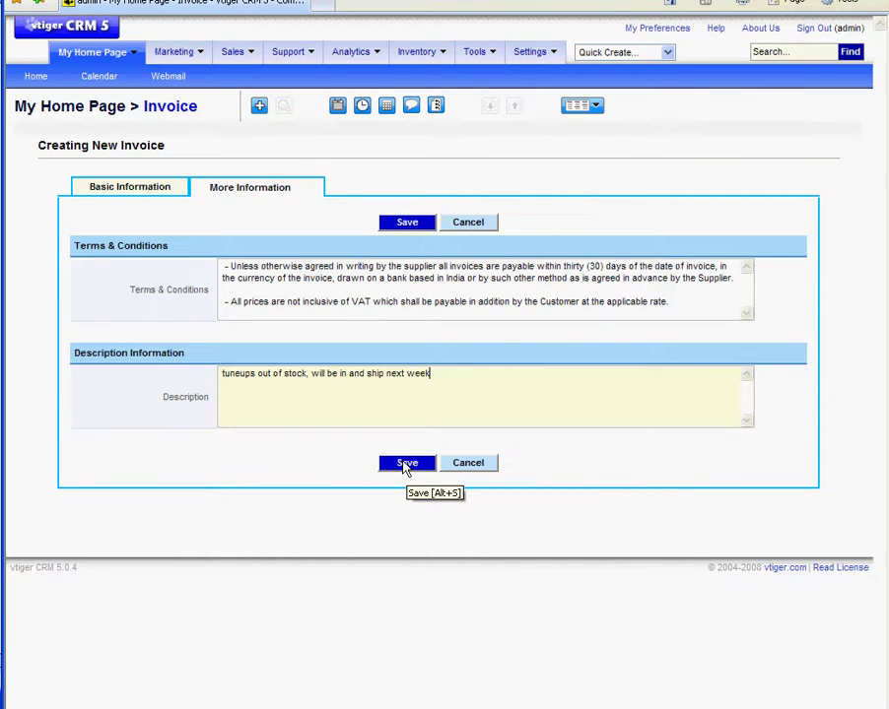
key(Return)
key(Return)
text(Install PC's )
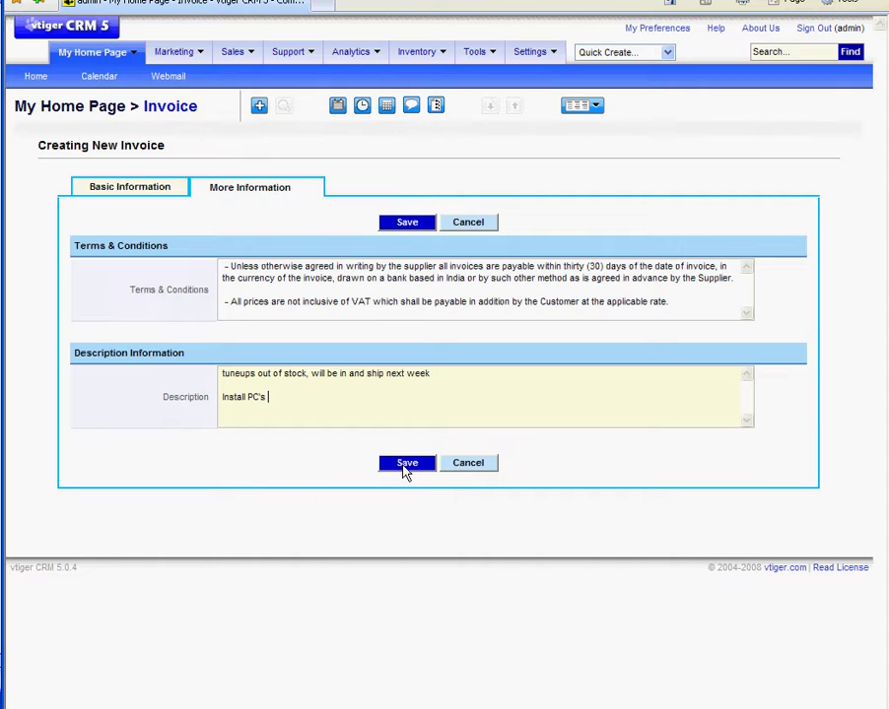
text(a)
key(BackSpace)
text(in )
text(the )
text(accounting office)
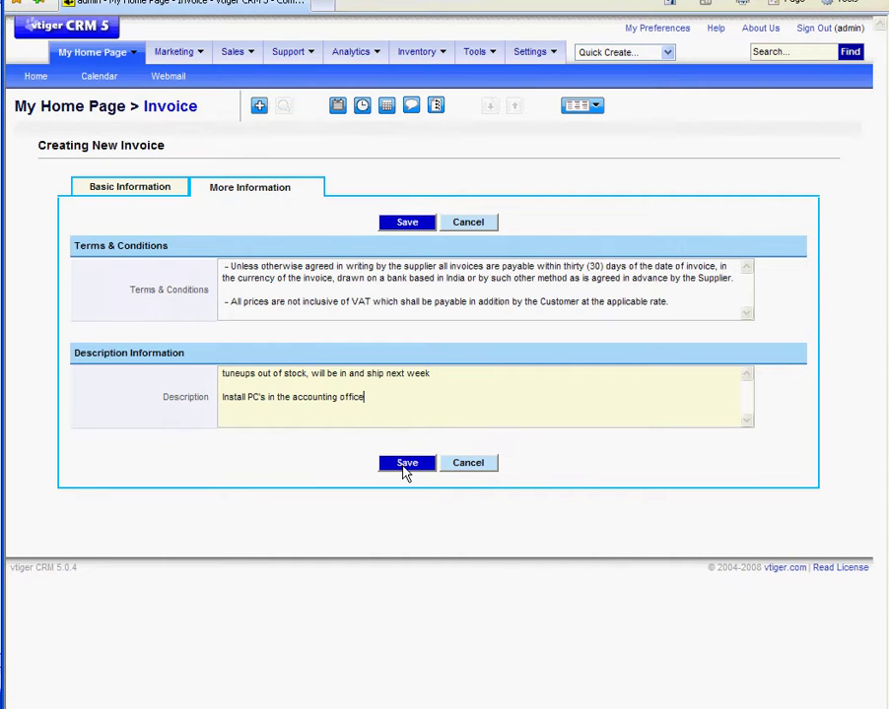
text(, see )
text(Fred)
click(407, 467)
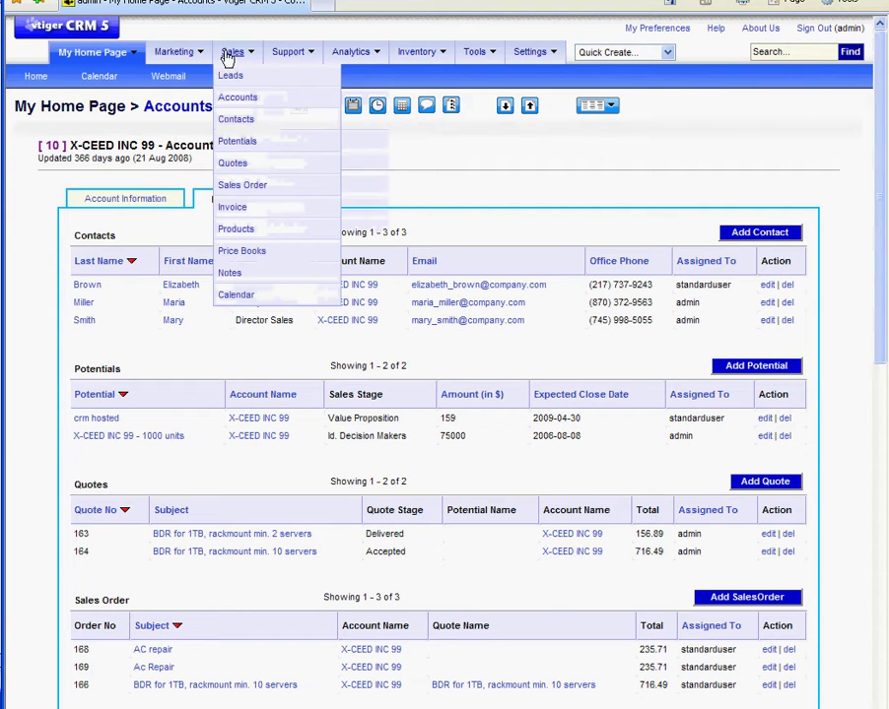
mouse_move(237, 51)
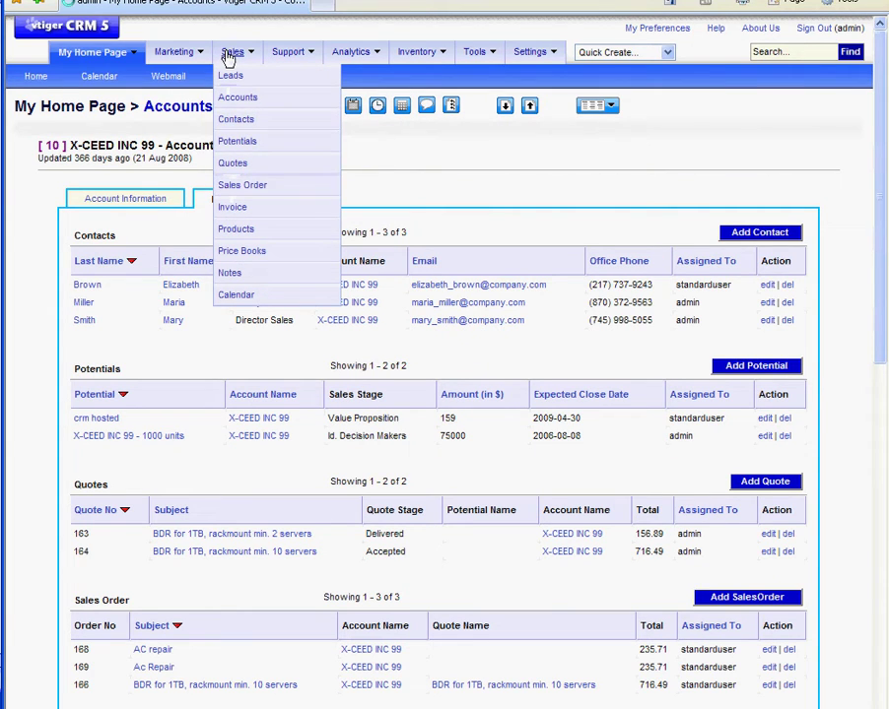
Go to the Sales invoice list and filter it to Open Invoices
click(227, 56)
click(473, 81)
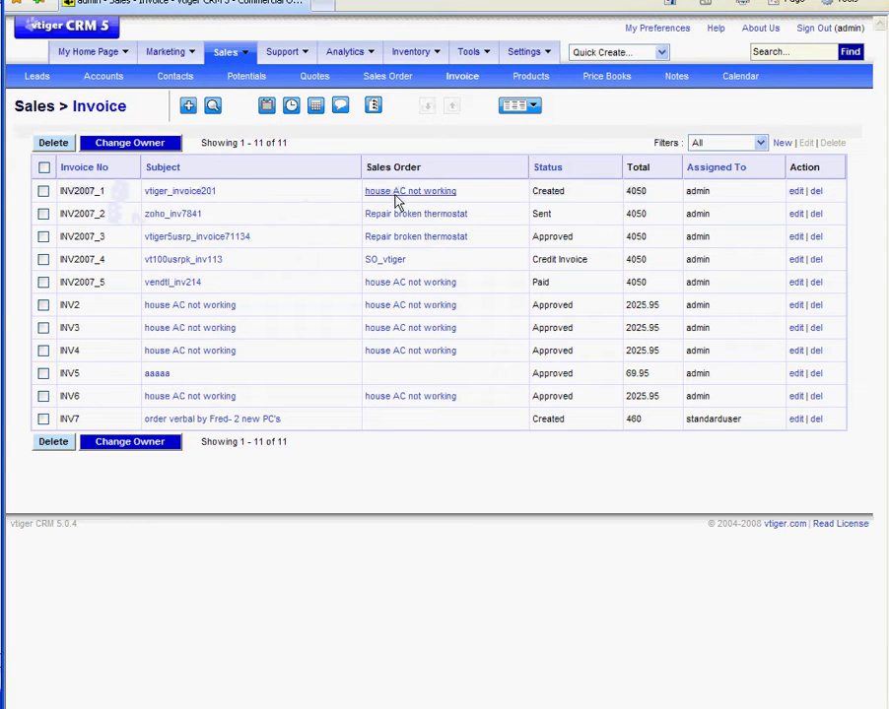
click(759, 145)
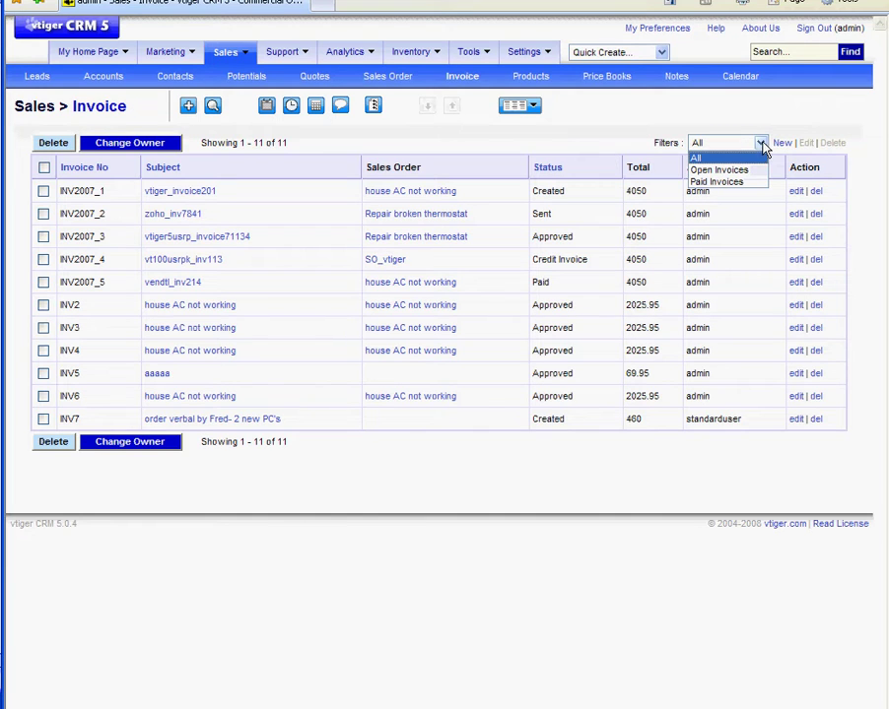
click(737, 171)
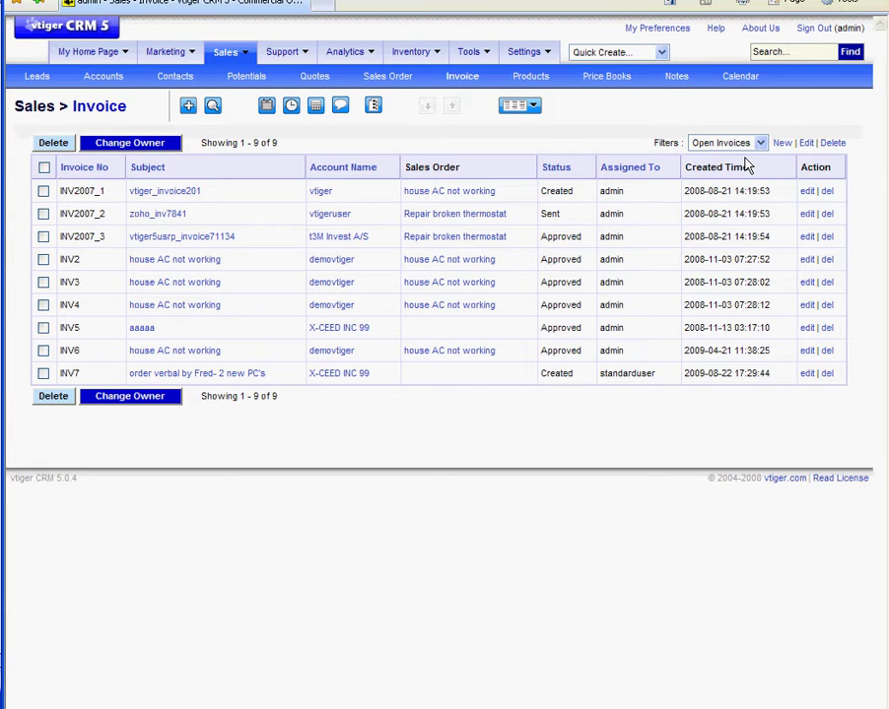
Switch the invoice filter to Paid Invoices, leaving only INV2007_5 for EDFG Group Limited
click(760, 144)
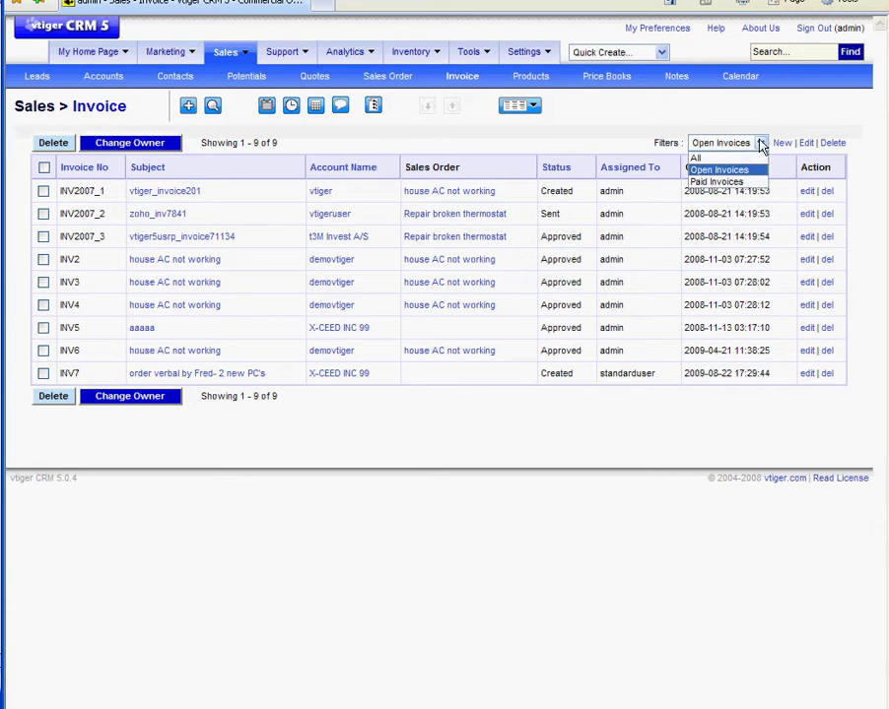
click(728, 184)
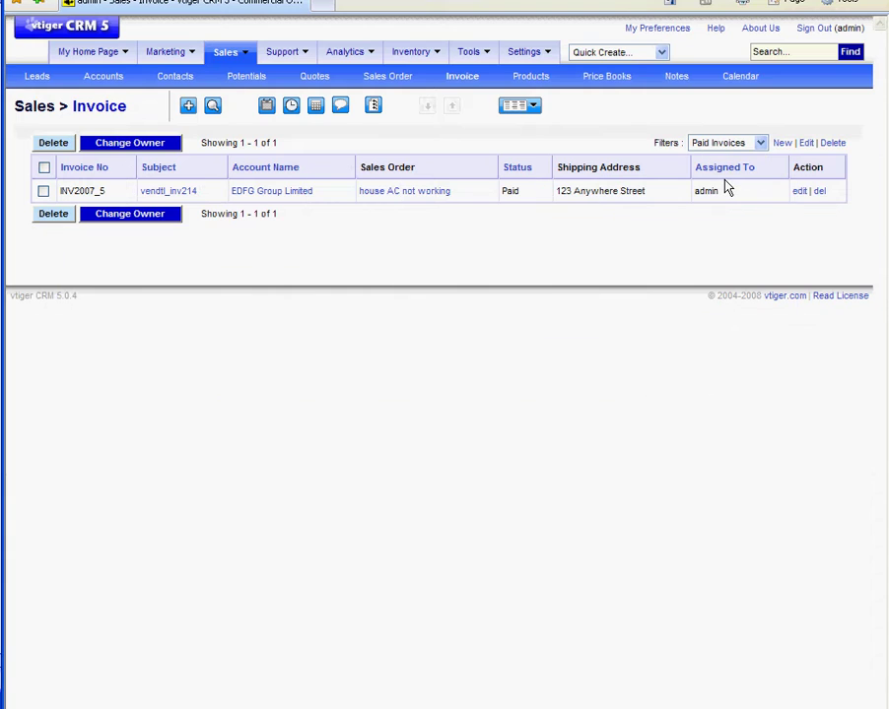
click(762, 145)
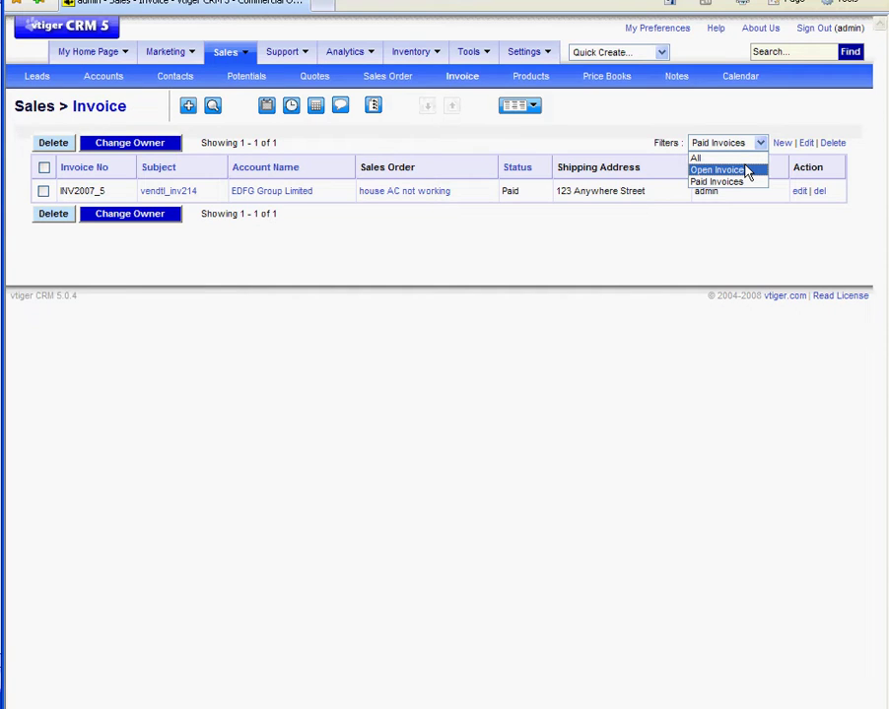
key(Up)
click(654, 143)
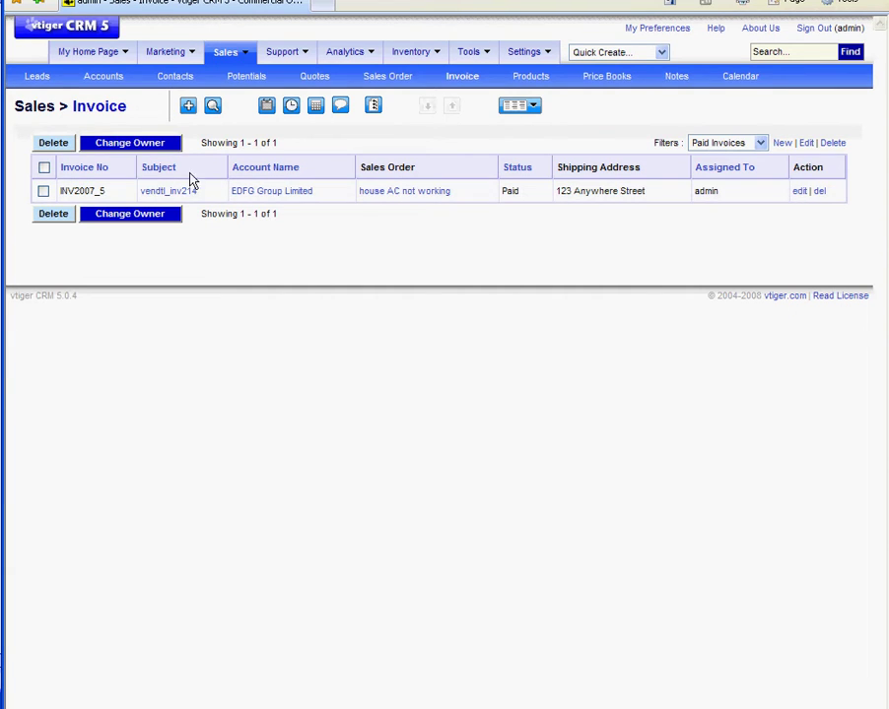
click(268, 194)
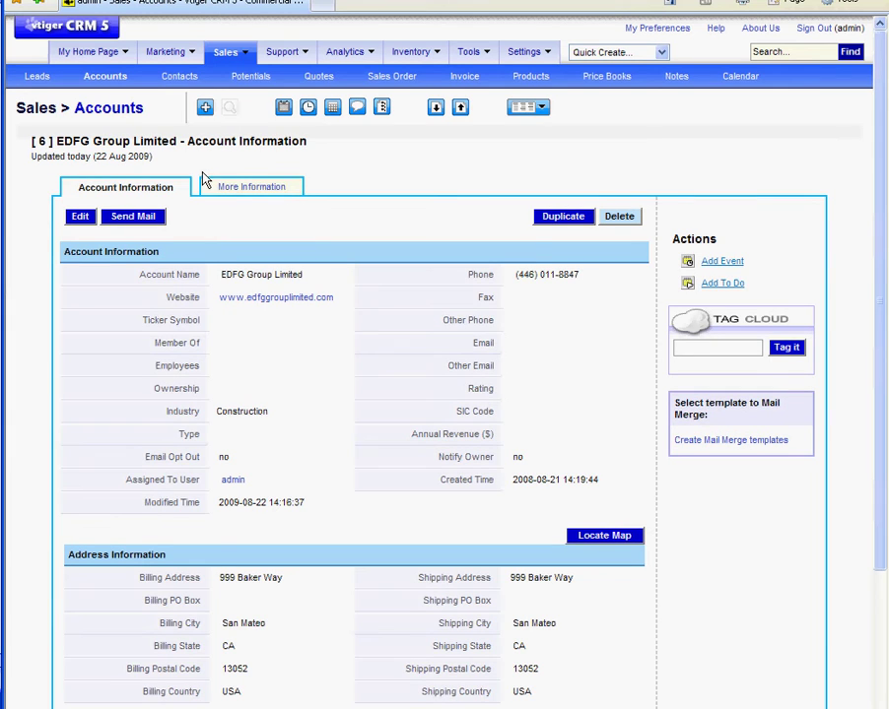
click(258, 190)
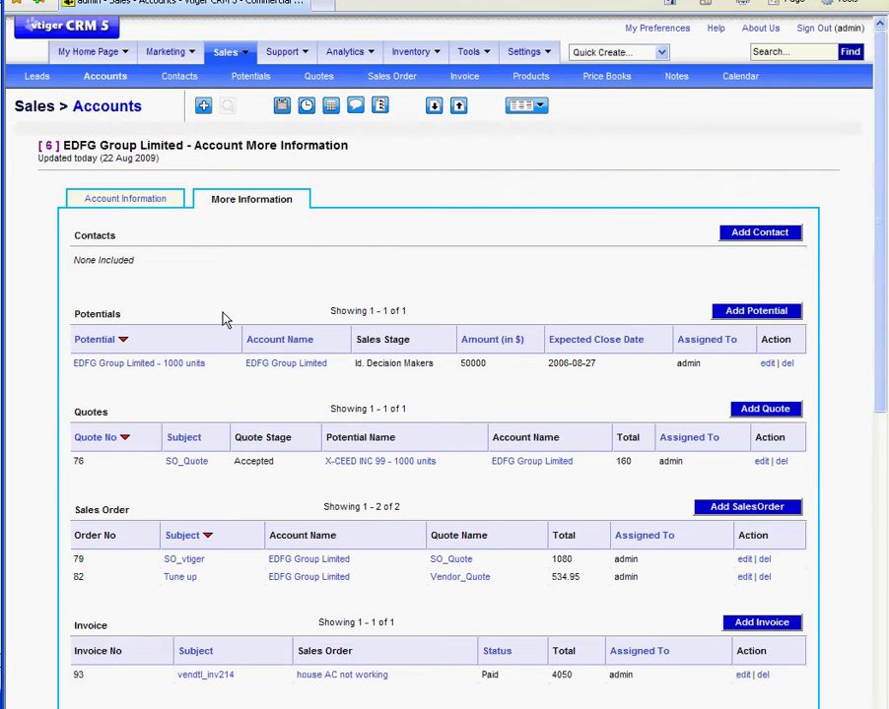
scroll(106, 473, down, 3)
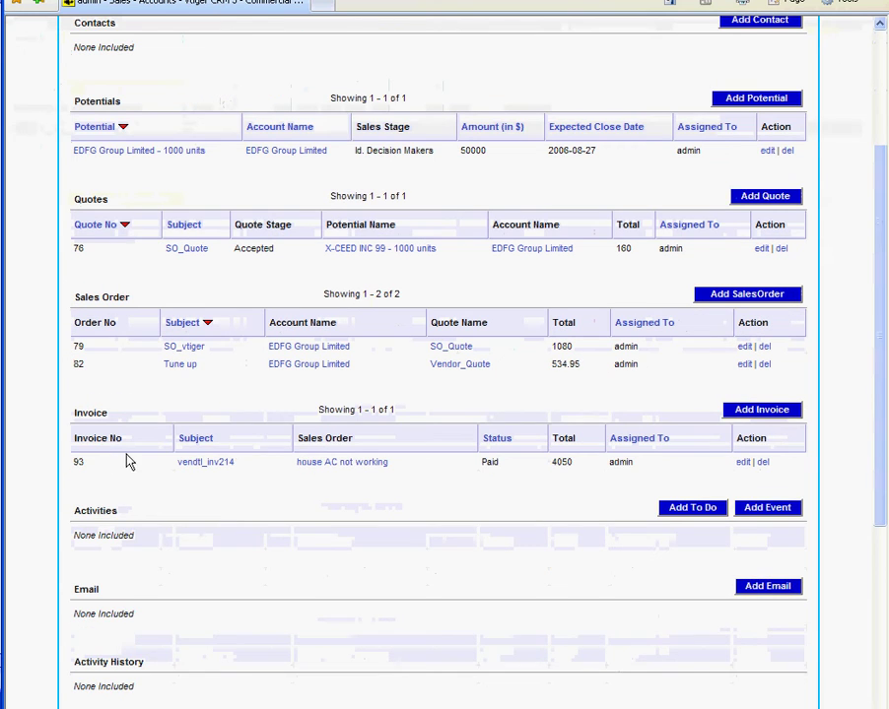
scroll(302, 554, up, 3)
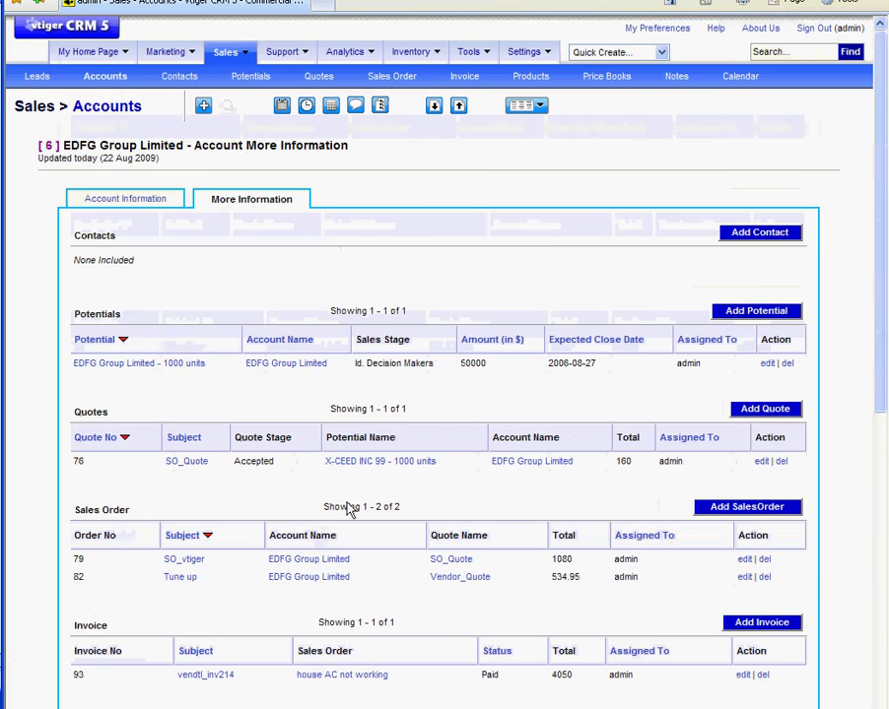
click(792, 53)
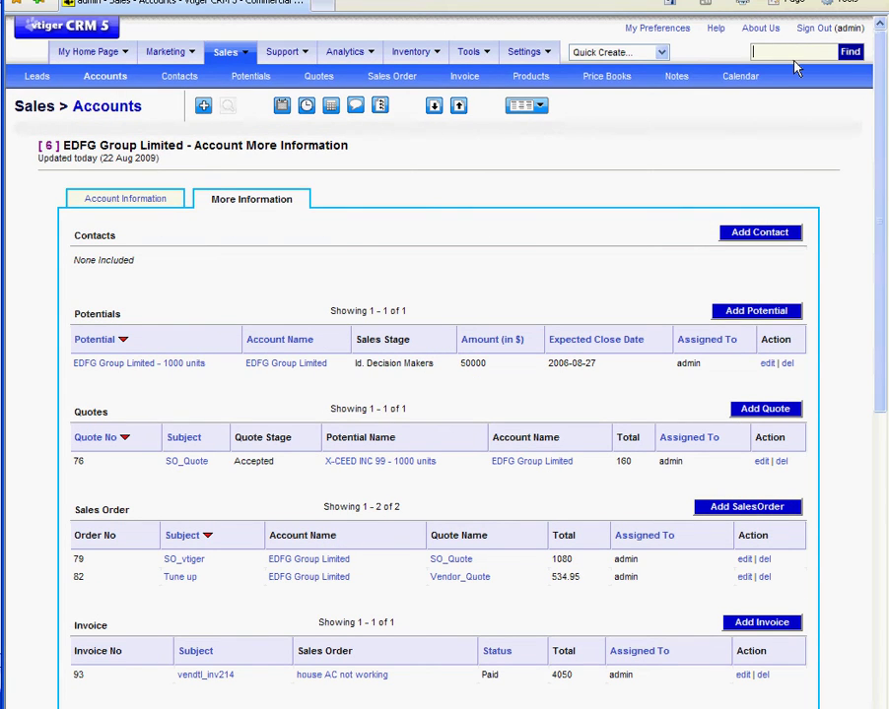
Search all records for INV1799, which returns no matches
text(inv)
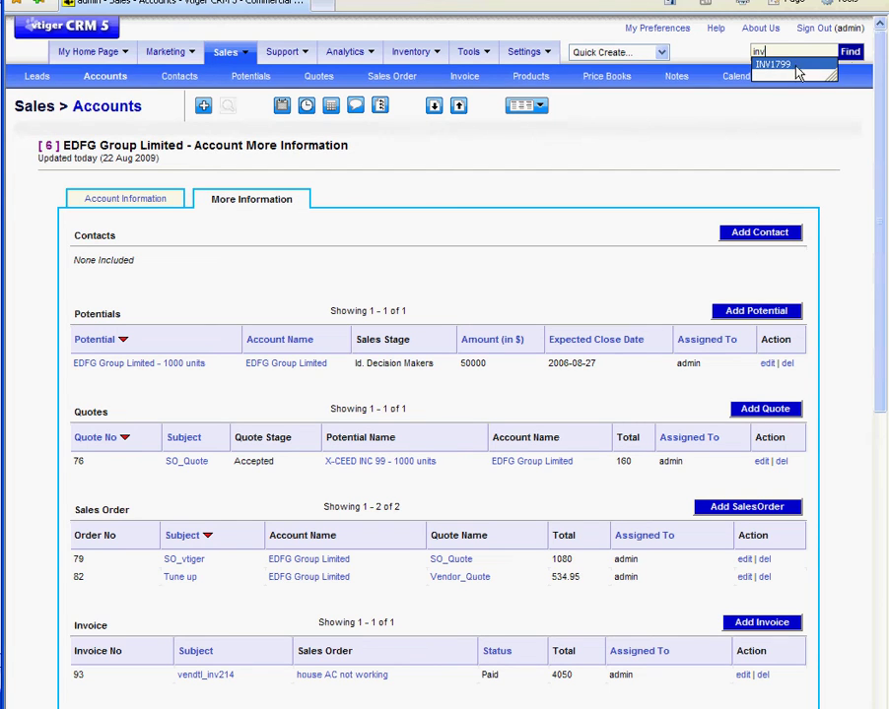
click(796, 69)
click(849, 52)
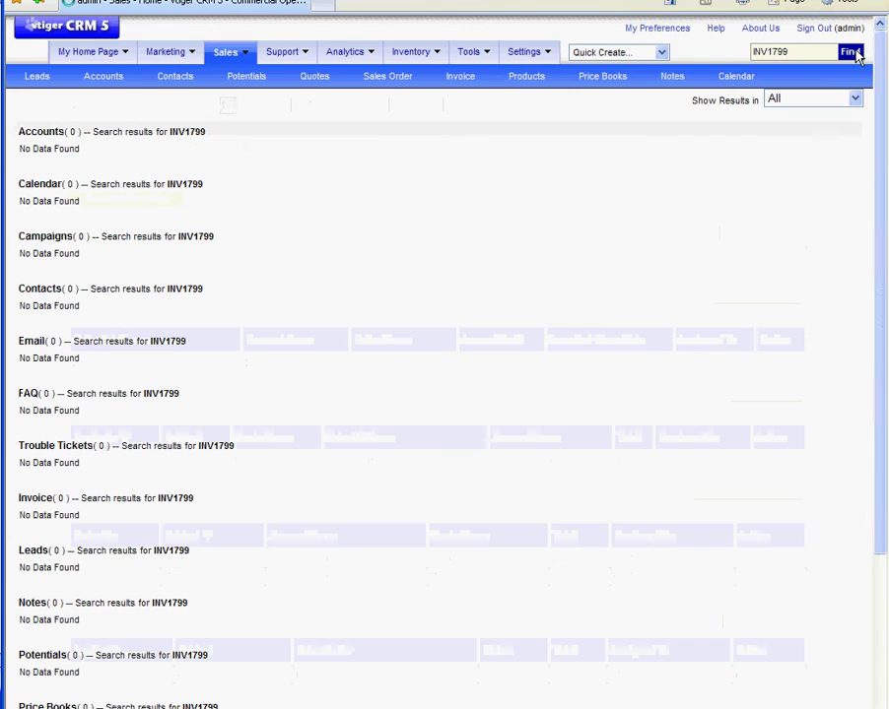
scroll(444, 420, down, 5)
scroll(443, 453, up, 5)
Search for 'inv' and review the 24 results, including all 11 invoices
click(794, 53)
text(inv)
click(849, 53)
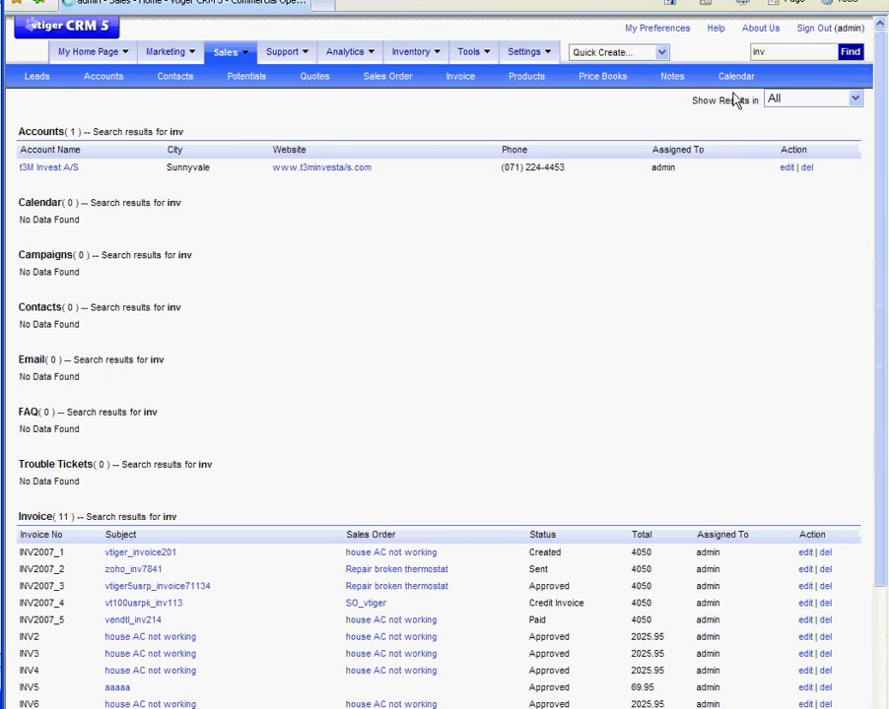
scroll(168, 543, down, 3)
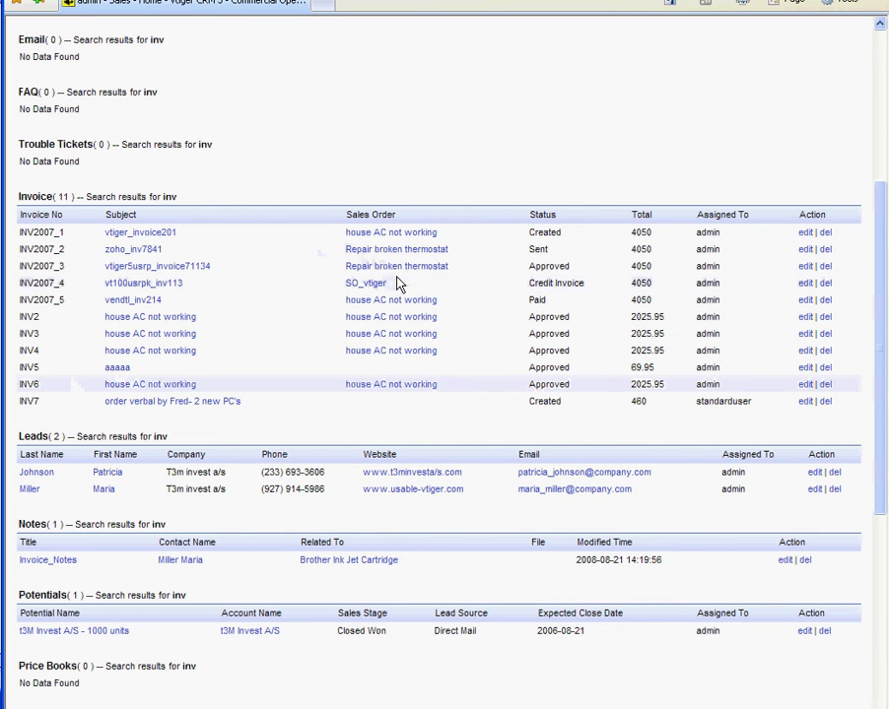
scroll(384, 256, up, 3)
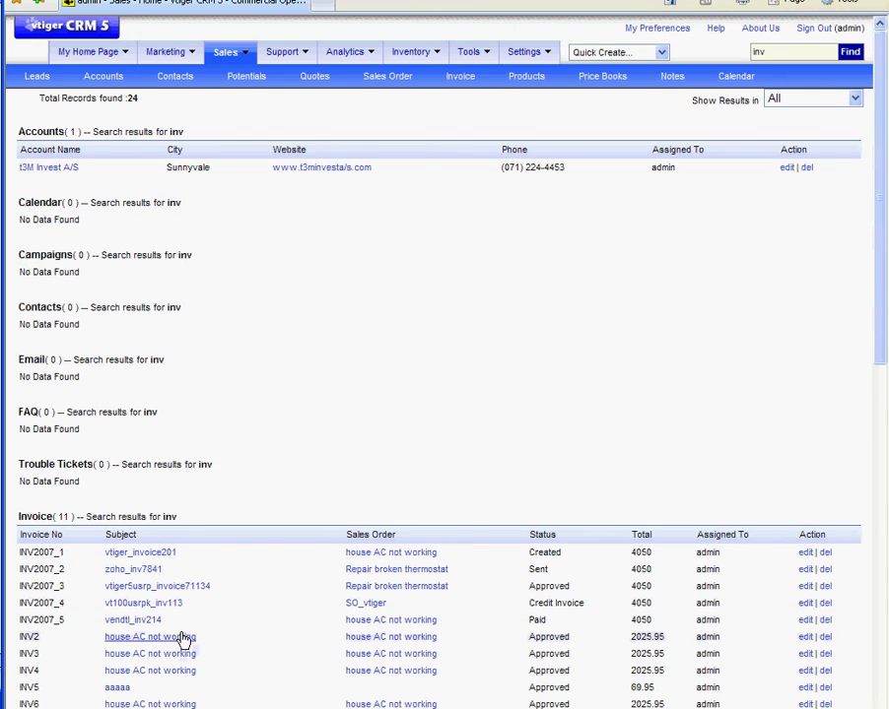